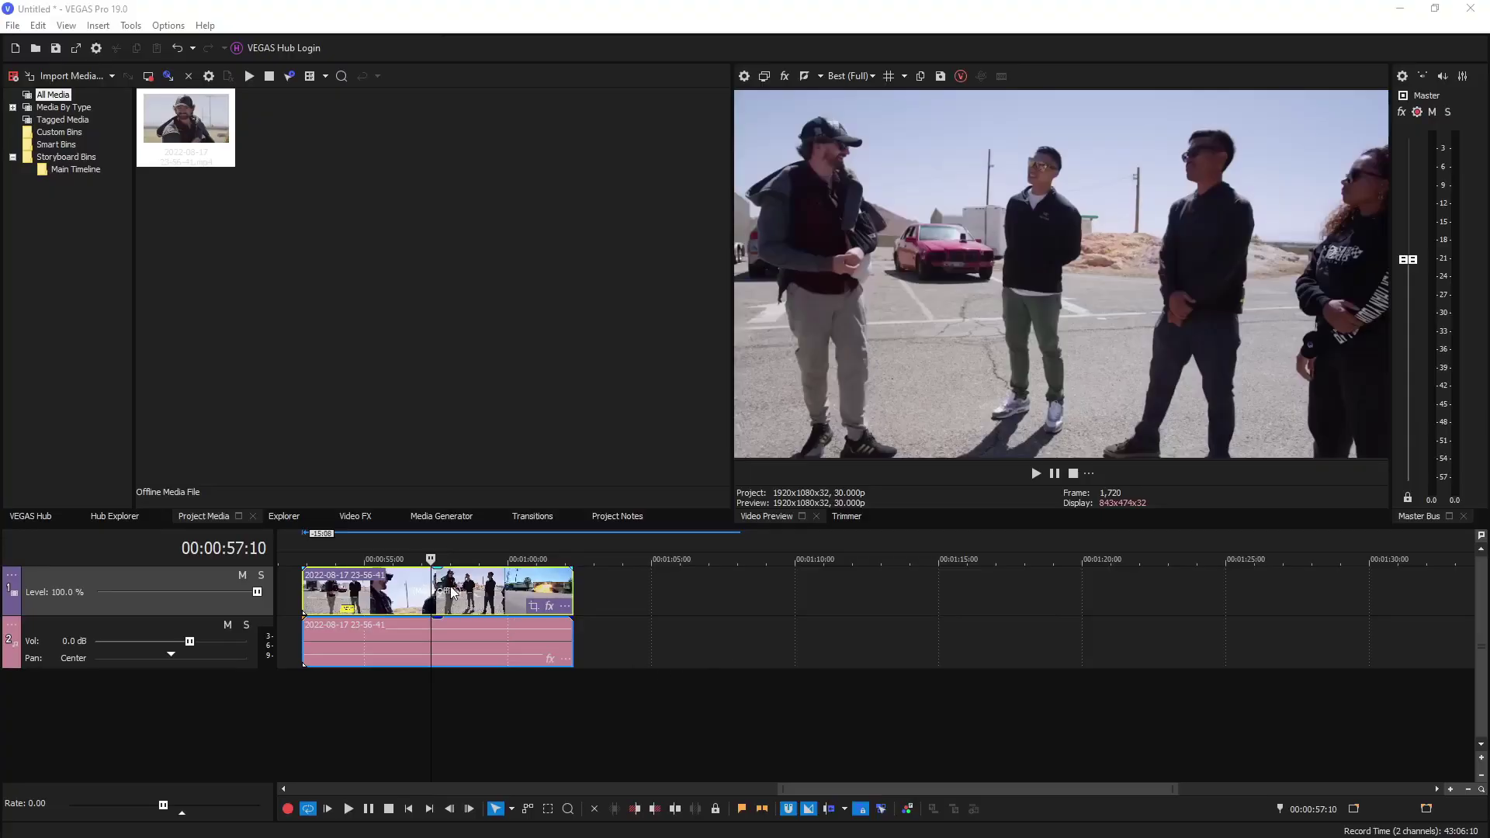
# Review the group shot between about 00:00:56:16 and 00:01:00:11 for the microphone that dips into the top of the frame
pyautogui.click(453, 592)
pyautogui.click(463, 597)
pyautogui.click(409, 602)
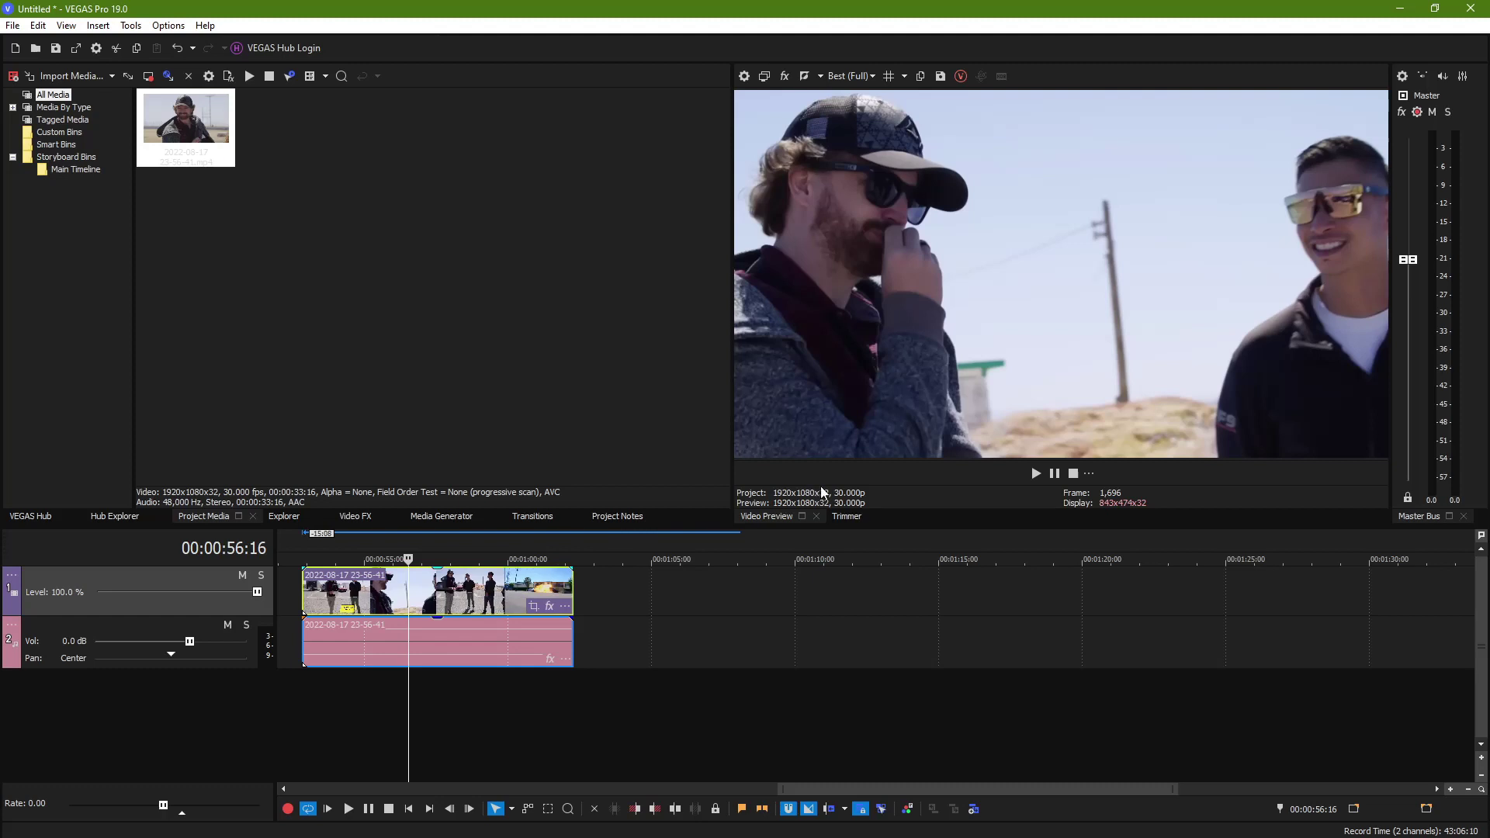
pyautogui.click(455, 603)
pyautogui.click(443, 600)
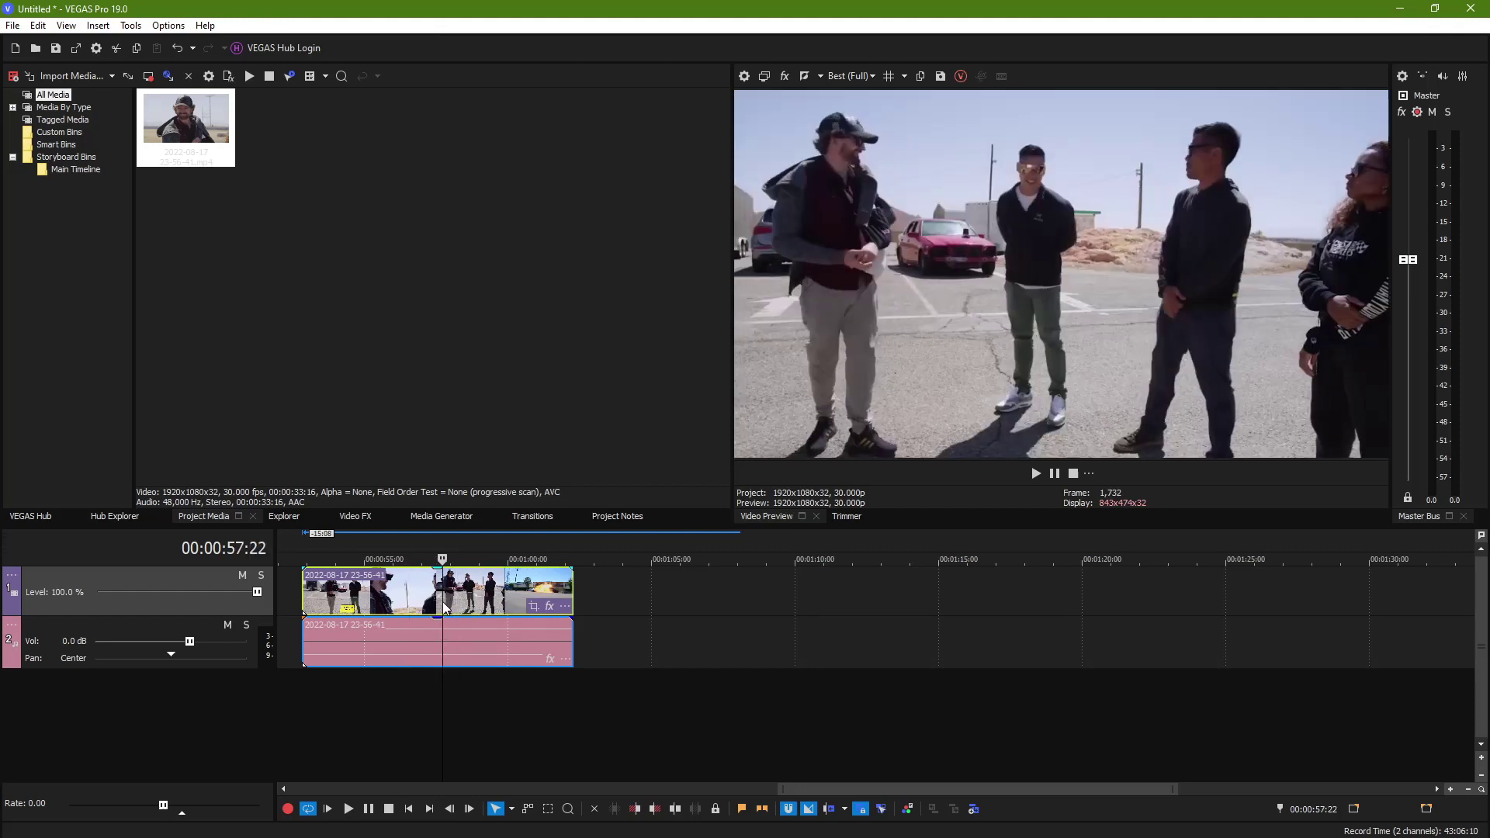
pyautogui.click(459, 599)
pyautogui.click(478, 598)
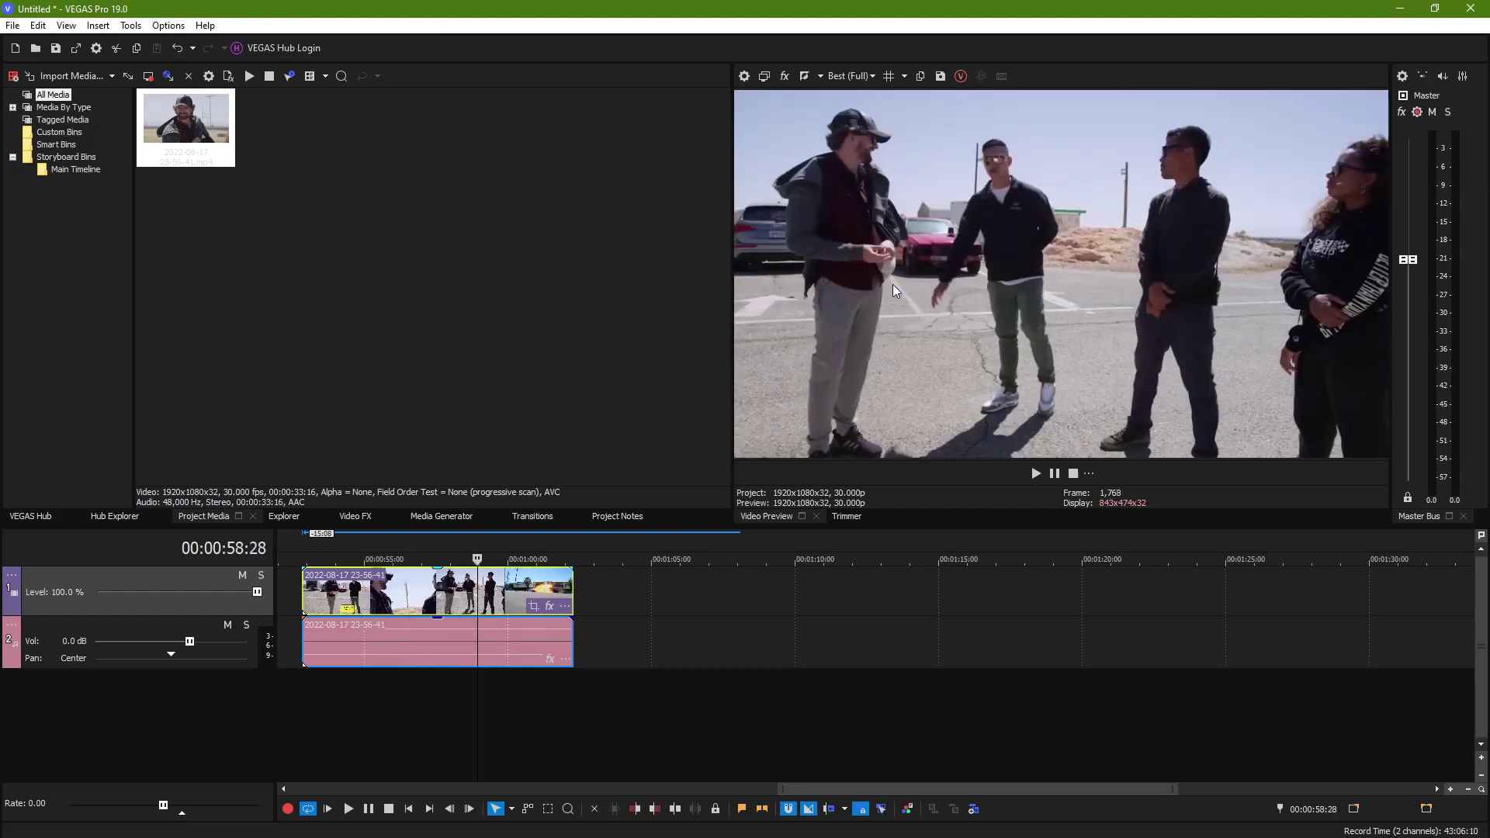
pyautogui.press('space')
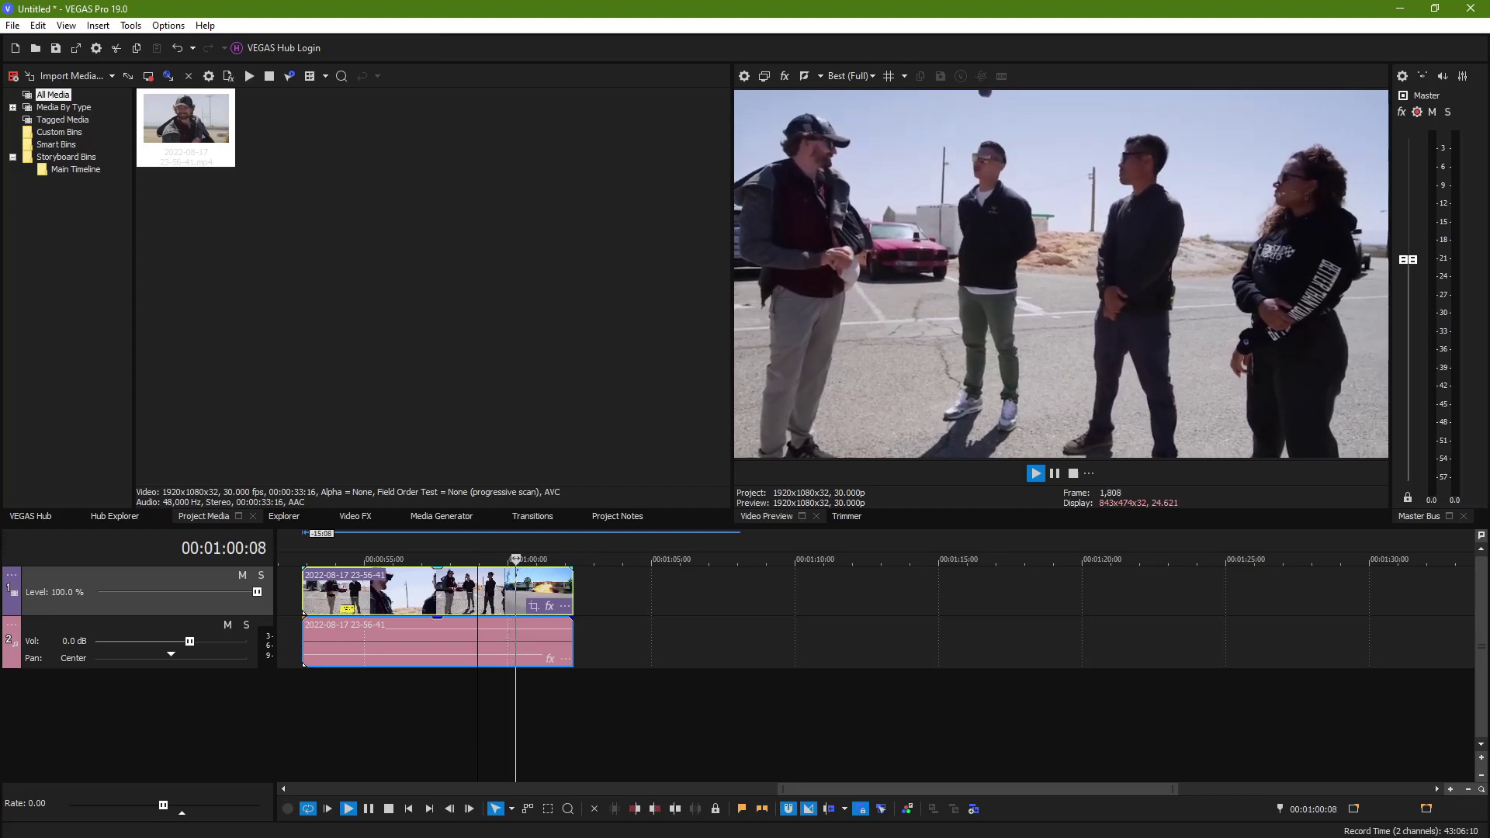
pyautogui.press('j')
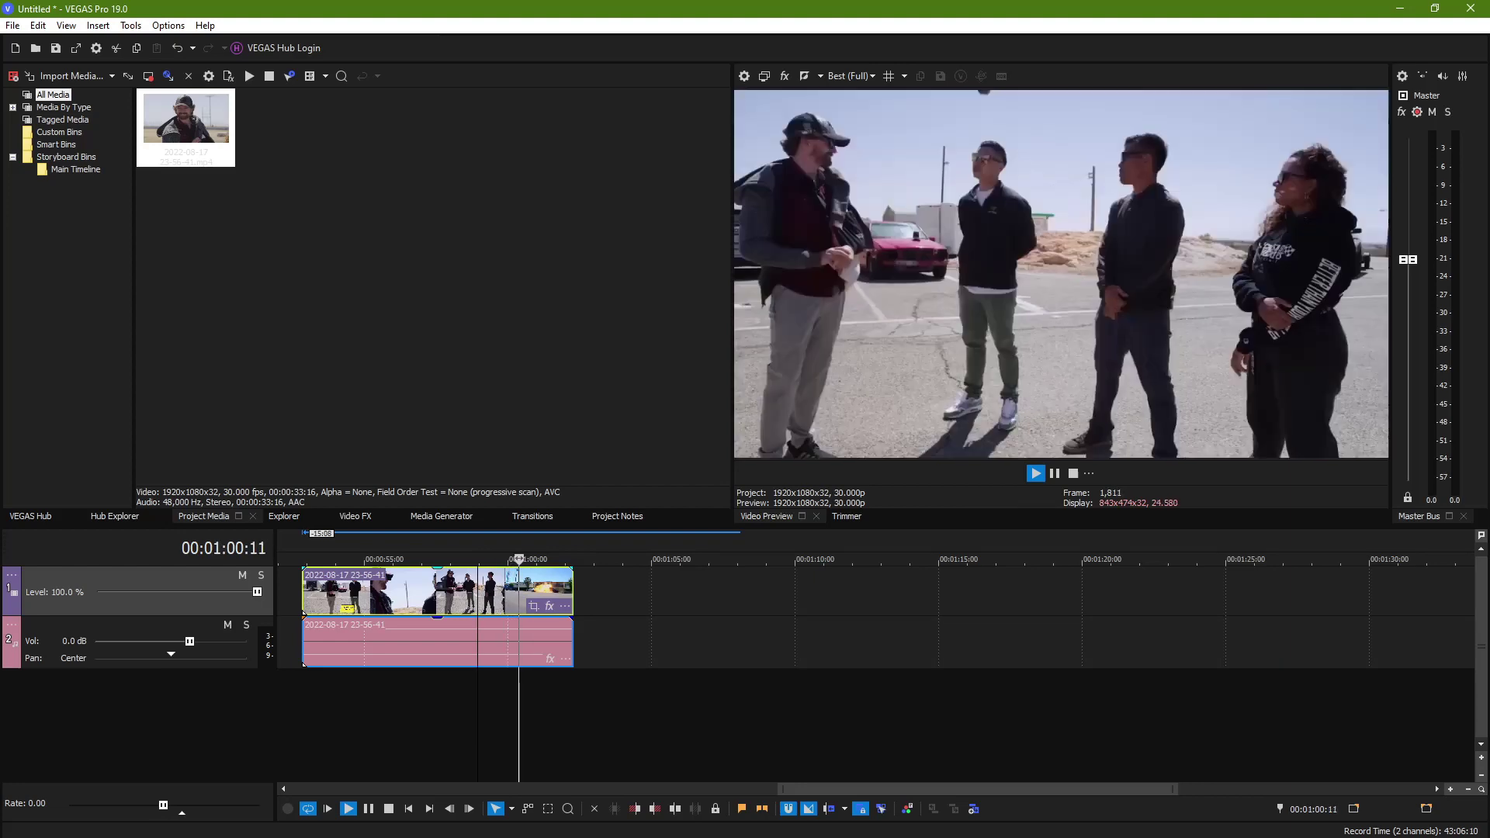
pyautogui.press('l')
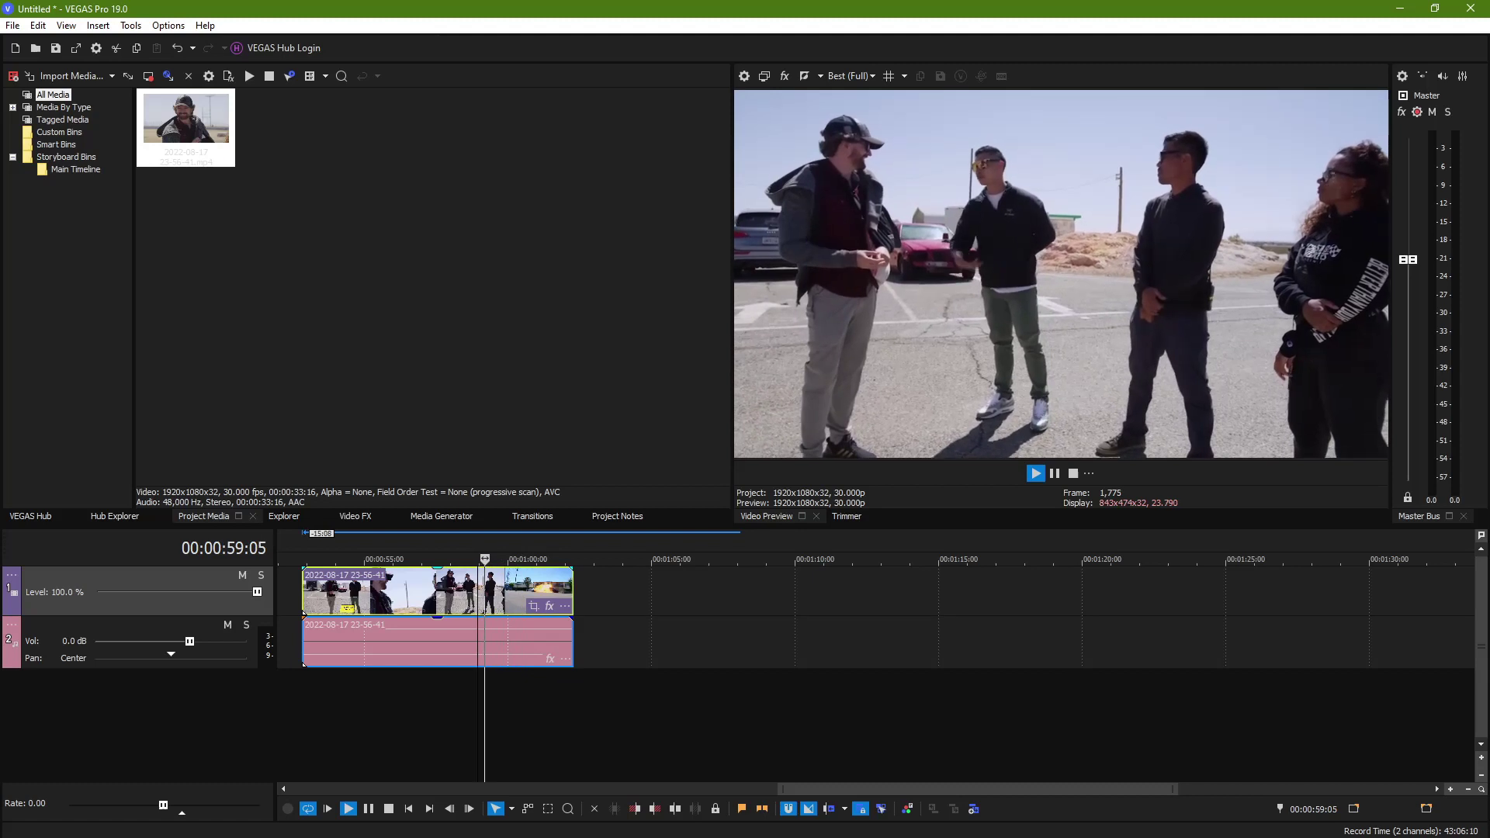
pyautogui.moveTo(500, 559); pyautogui.dragTo(509, 558)
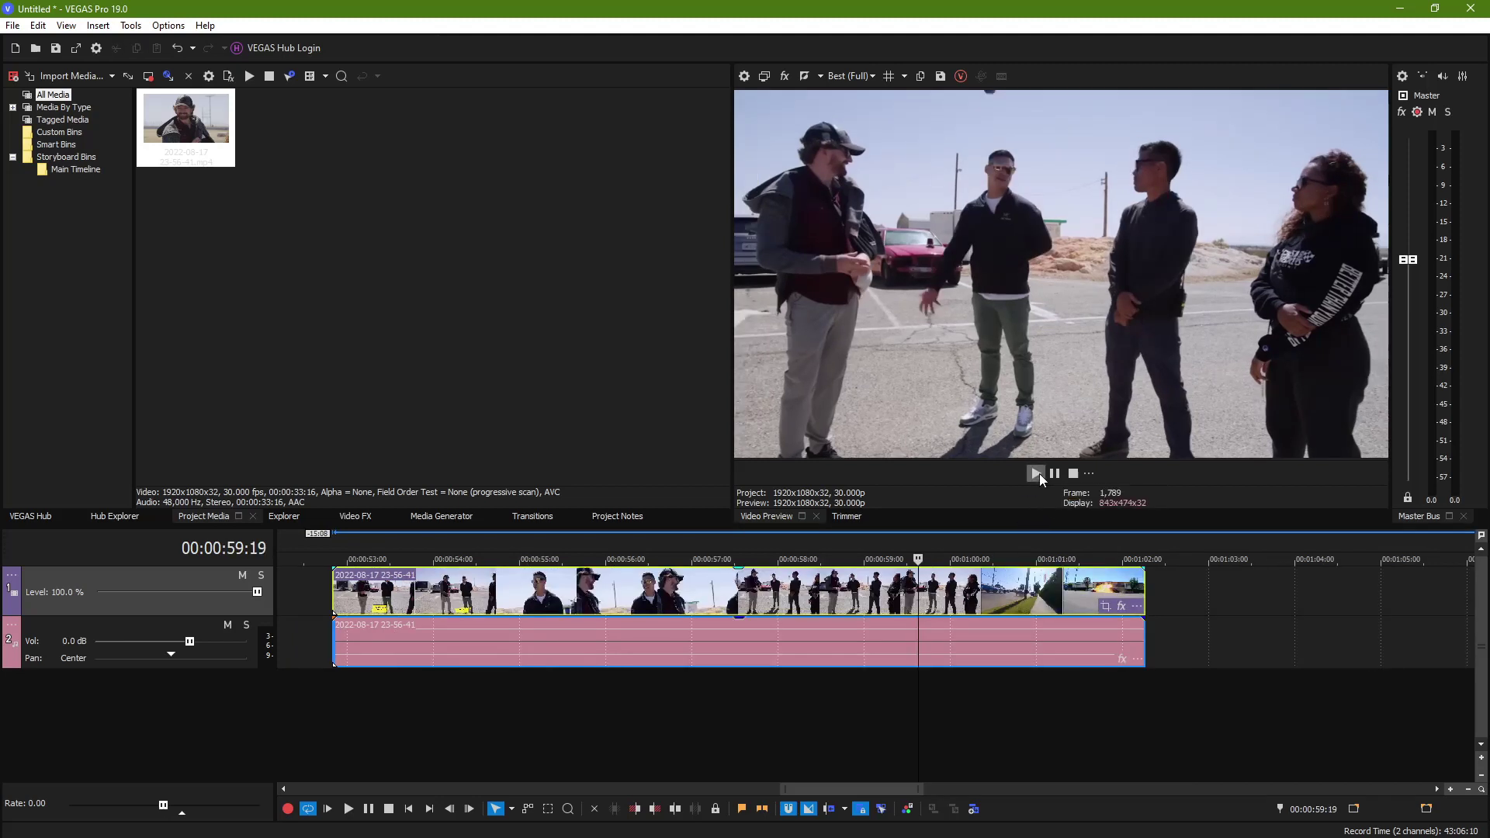
pyautogui.click(1036, 474)
pyautogui.click(959, 558)
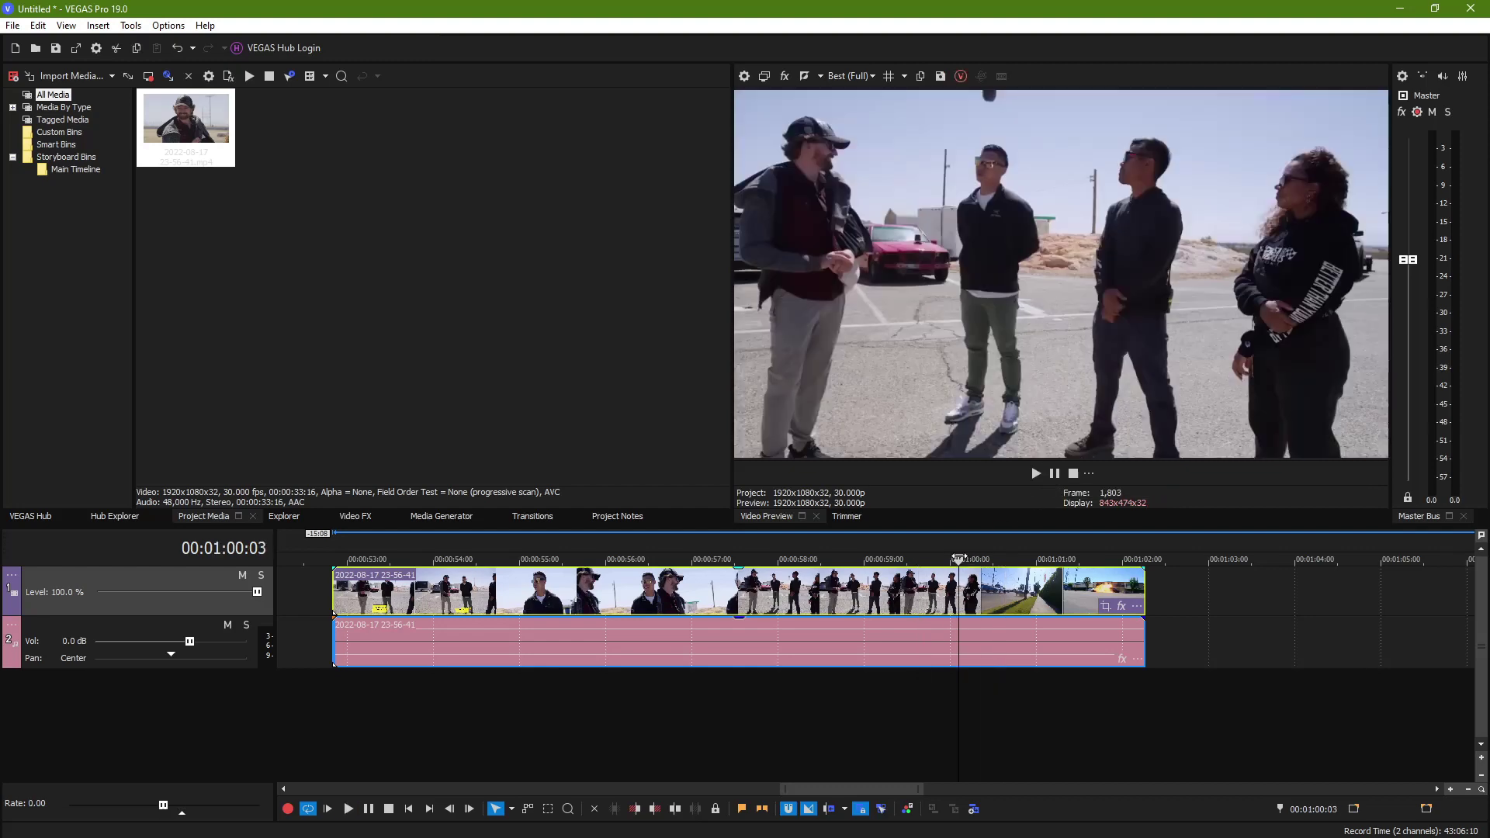
pyautogui.click(922, 594)
pyautogui.moveTo(921, 559); pyautogui.dragTo(868, 559)
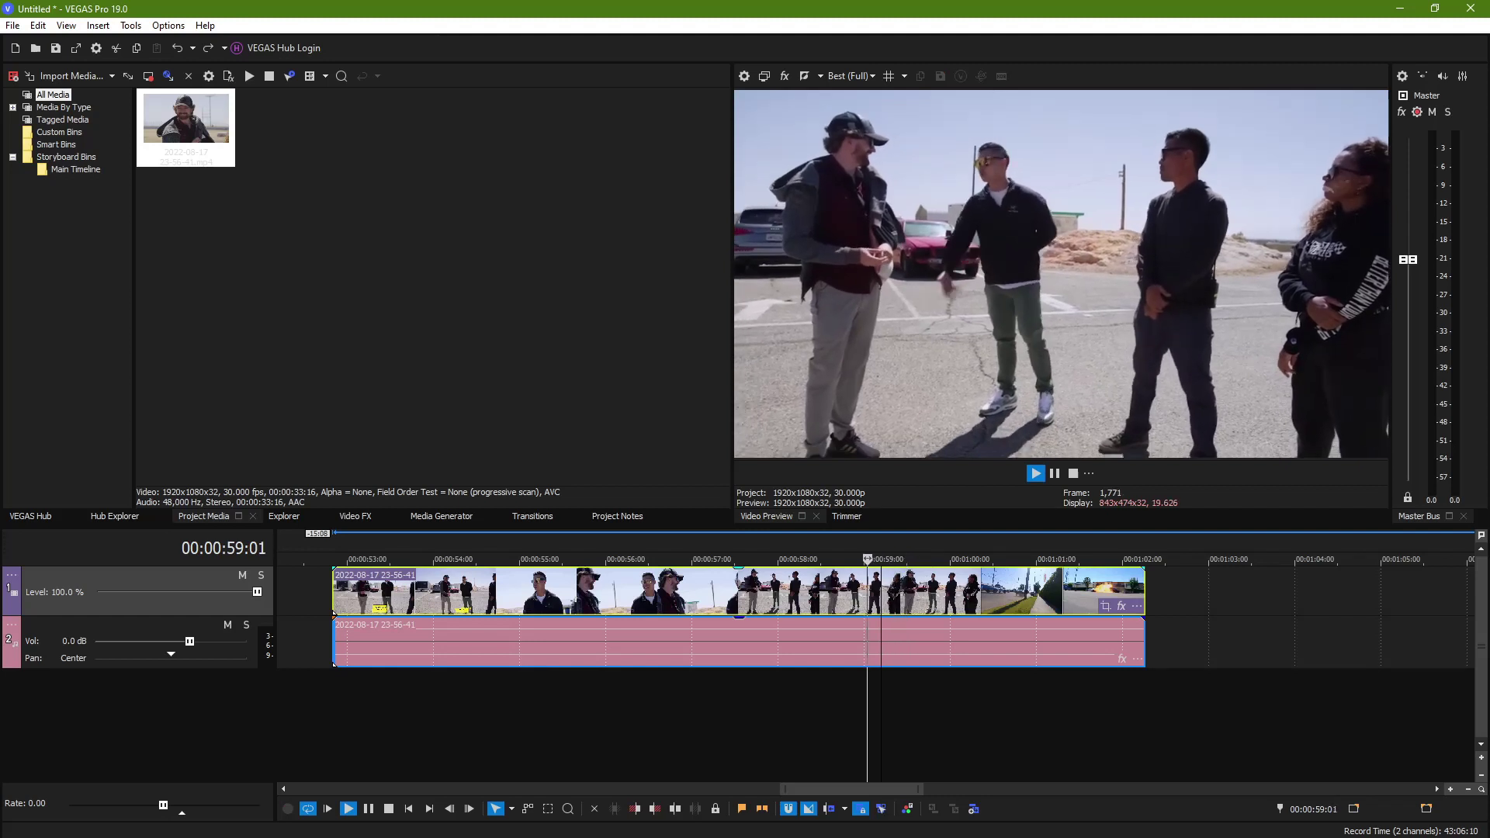
# Step frame by frame to where the microphone enters the shot and mark the time range from 00:00:59:11 to 00:01:00:10
pyautogui.press('Right')
pyautogui.press('Right')
pyautogui.press('Right')
pyautogui.press('Right')
pyautogui.press('Right')
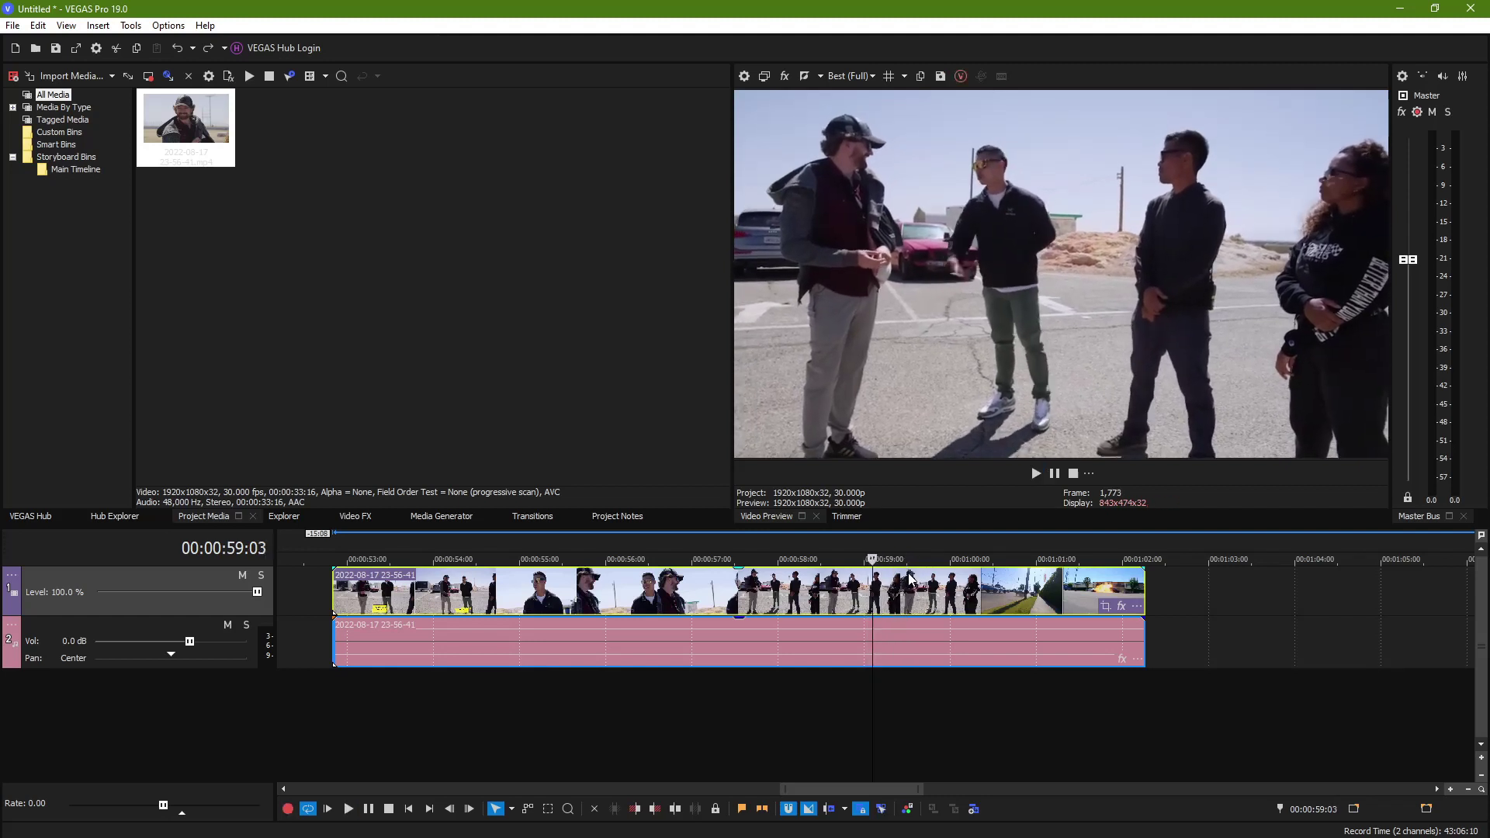
pyautogui.press('Right')
pyautogui.press('Right')
pyautogui.press('Right')
pyautogui.press('Right')
pyautogui.press('Right')
pyautogui.press('Right')
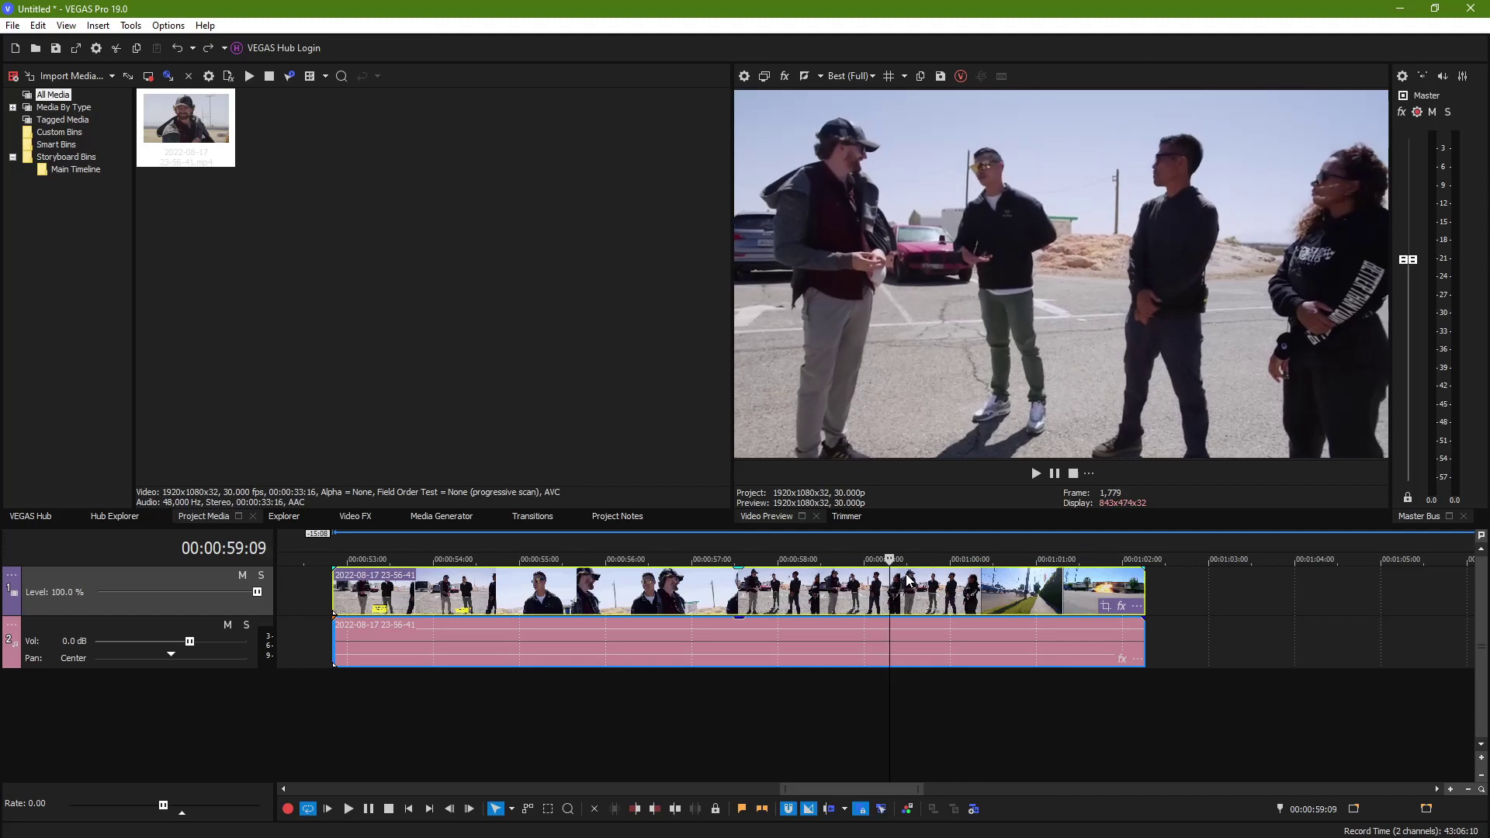
pyautogui.press('Right')
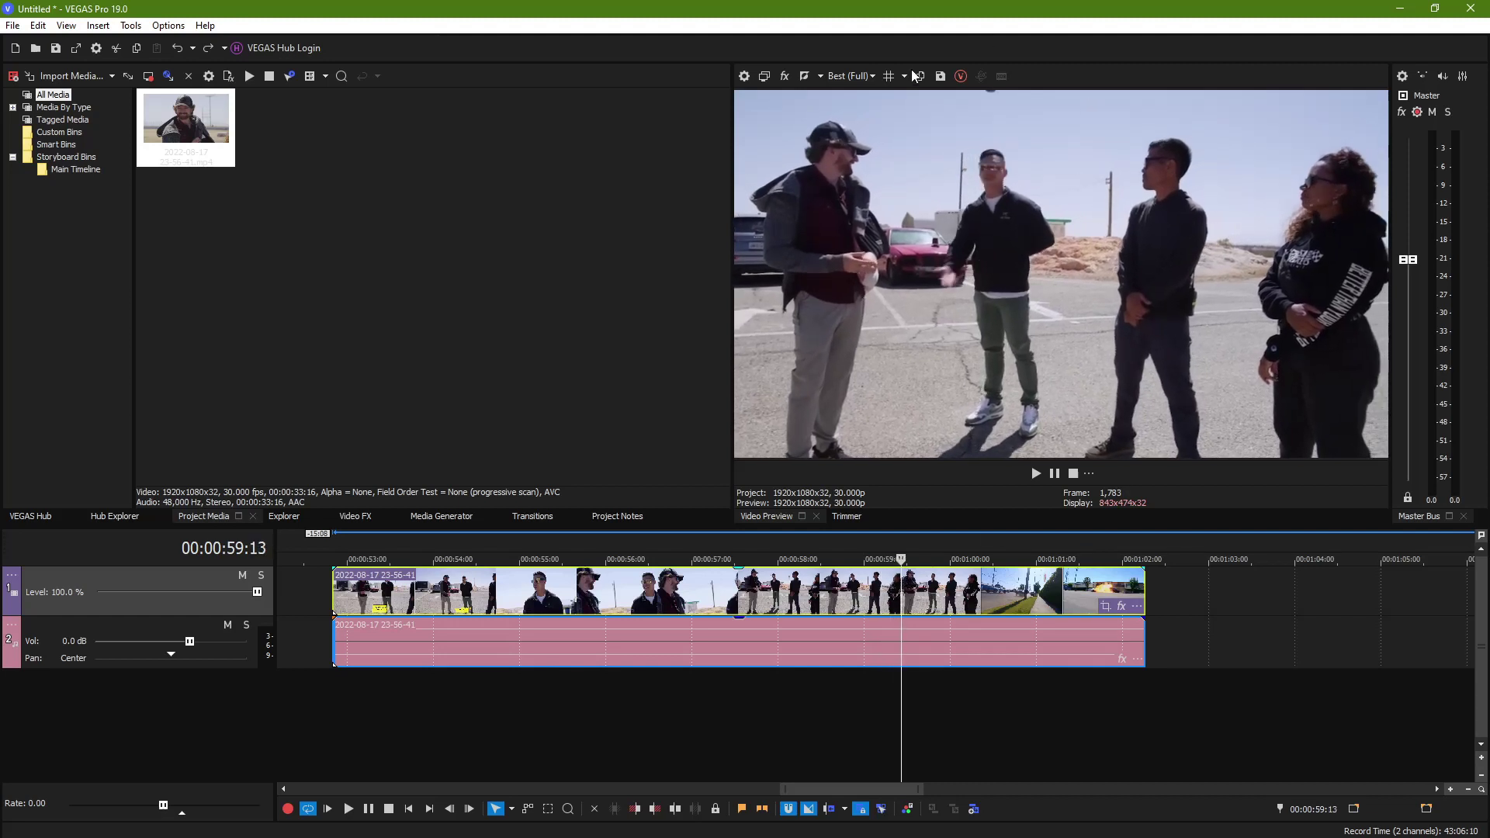
pyautogui.press('Left')
pyautogui.press('Right')
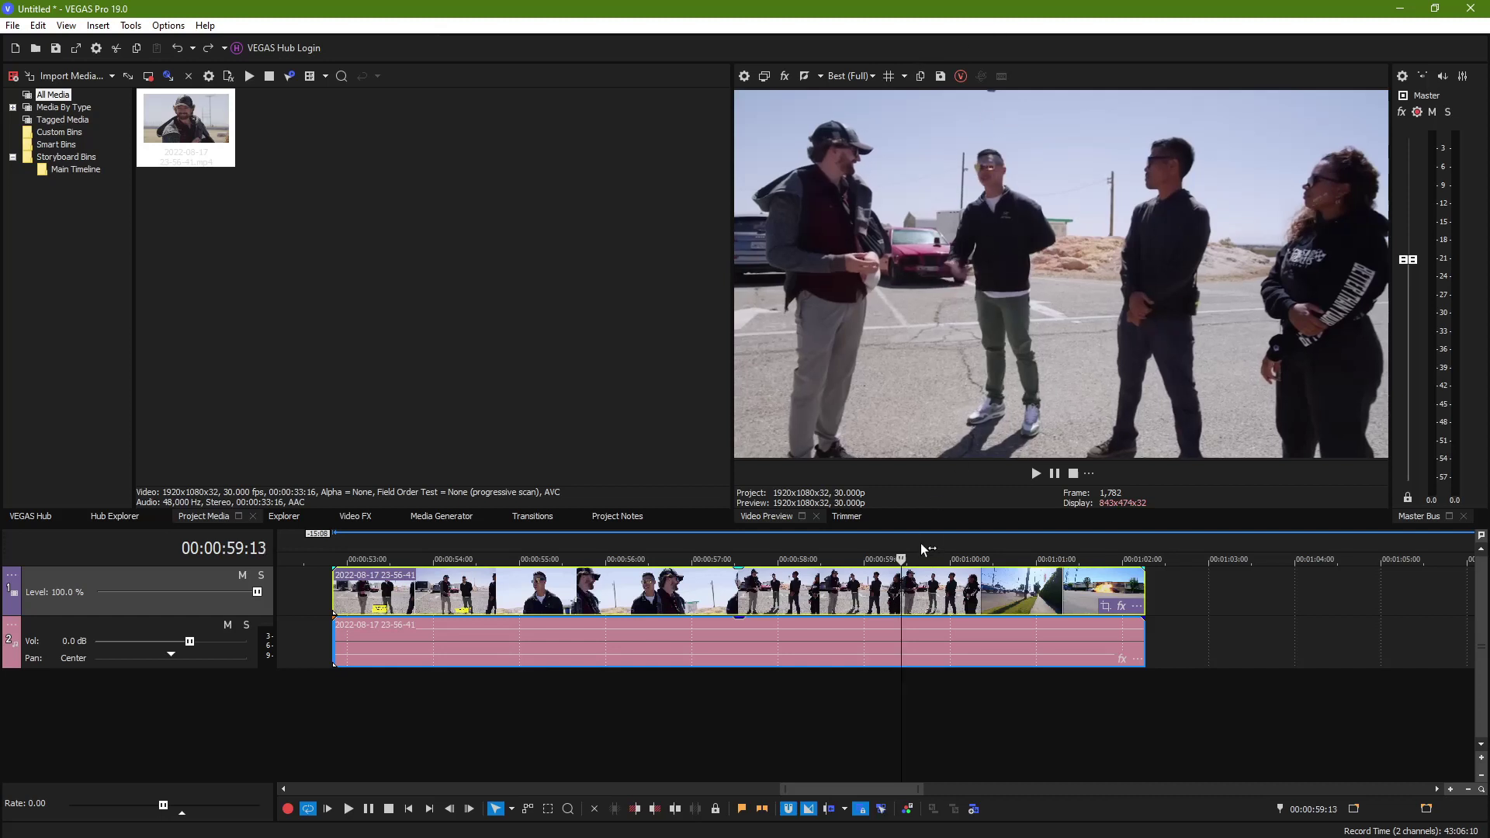
pyautogui.press('Right')
pyautogui.press('Left')
pyautogui.press('Left')
pyautogui.press('Left')
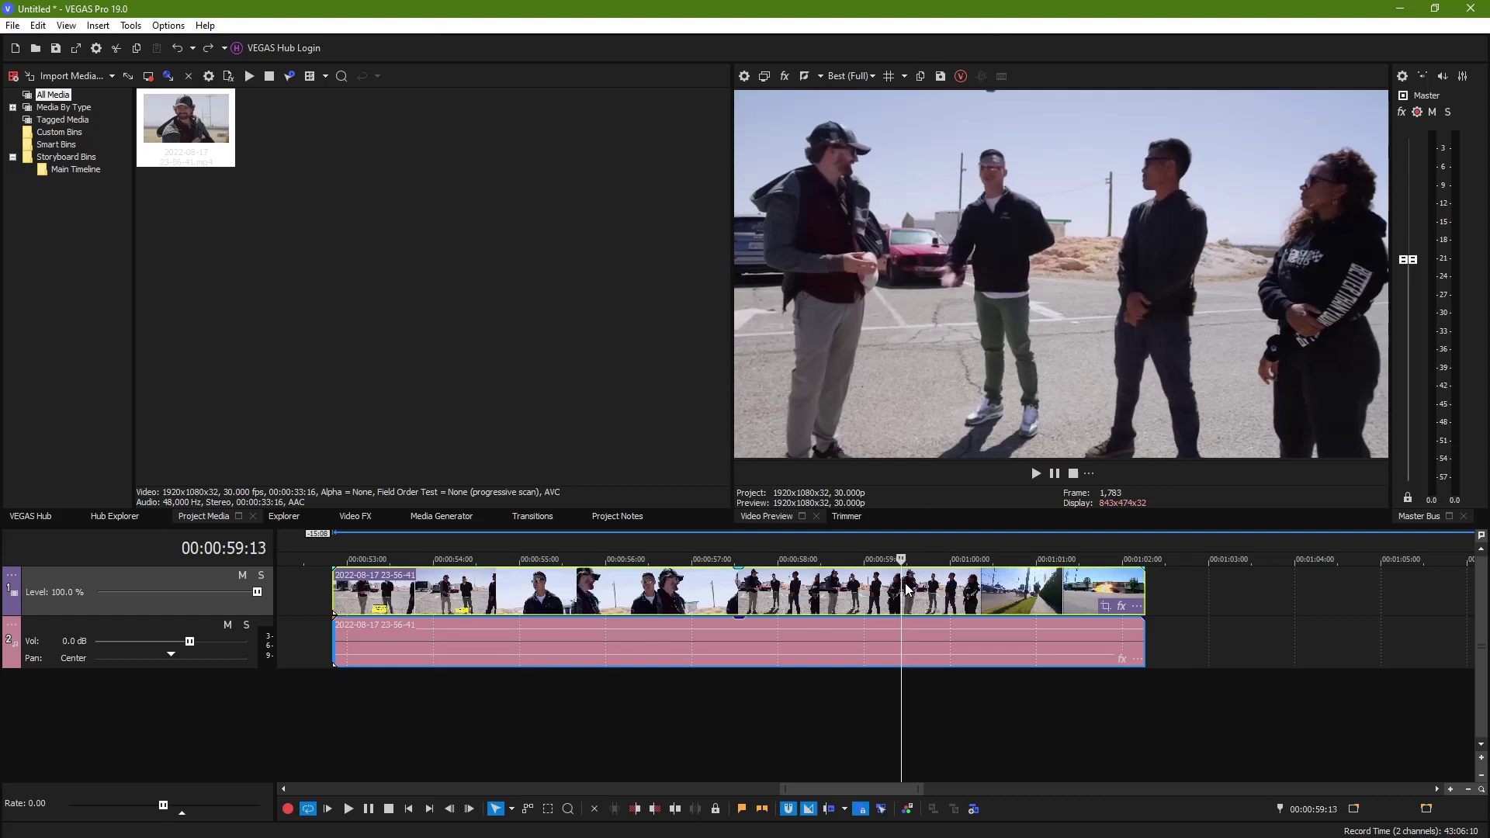
pyautogui.press('Left')
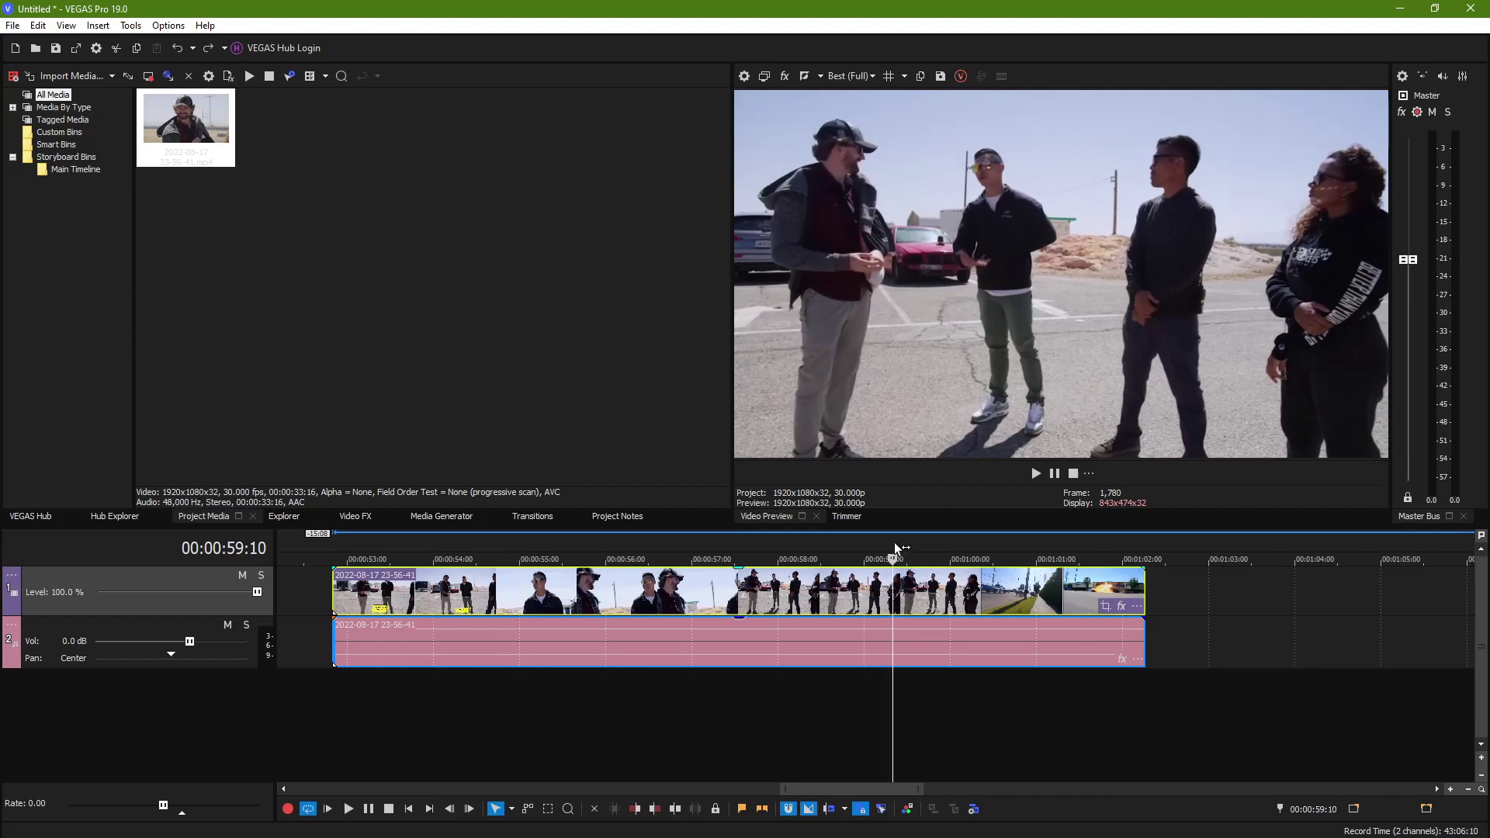
pyautogui.moveTo(896, 543); pyautogui.dragTo(978, 550)
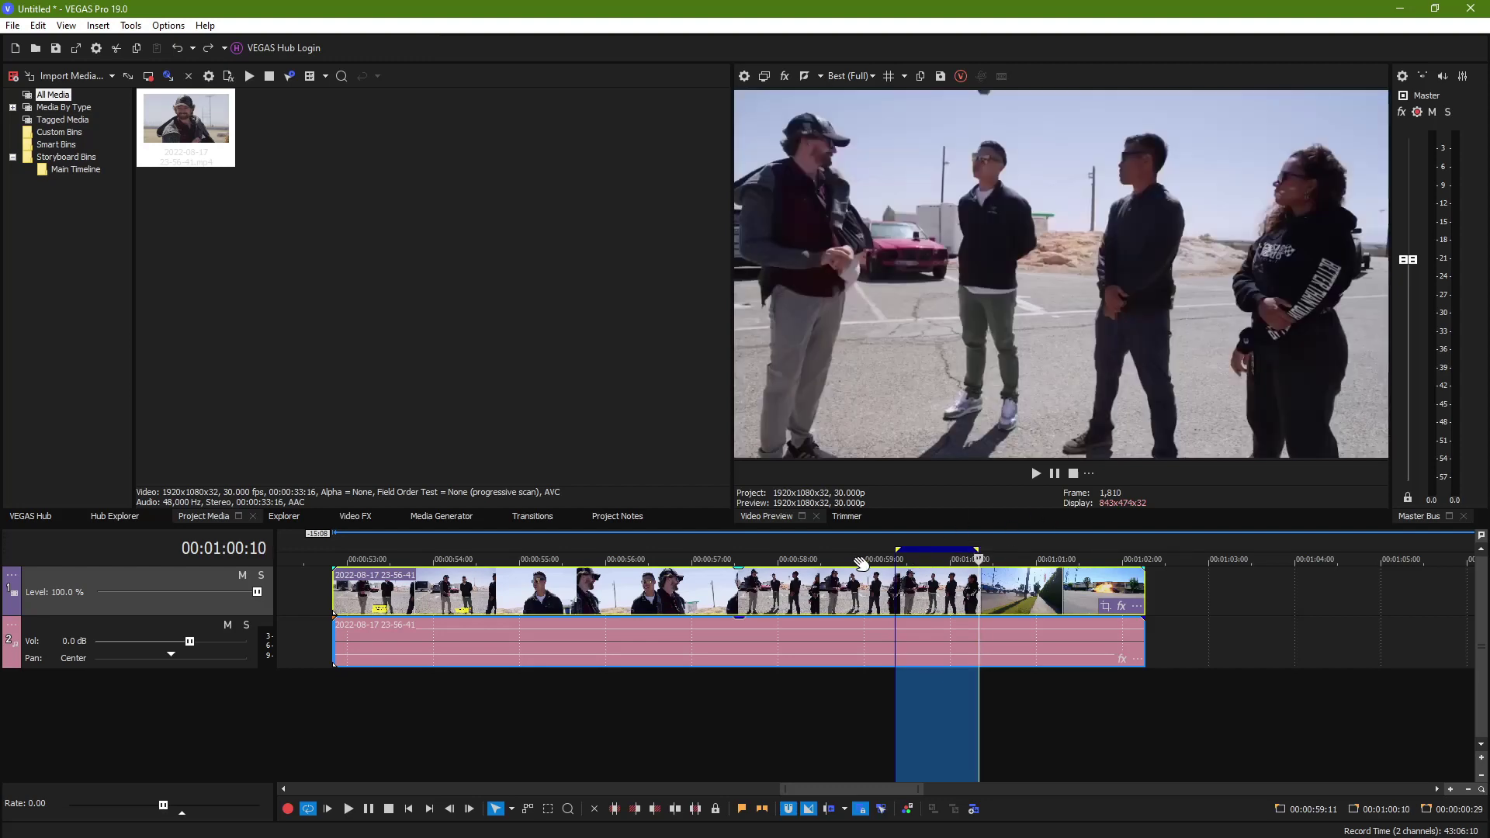
# Split out the clean segment from 00:00:57:13 to about 00:00:58:05 and copy it into the empty space after the clip
pyautogui.moveTo(863, 552); pyautogui.dragTo(793, 539)
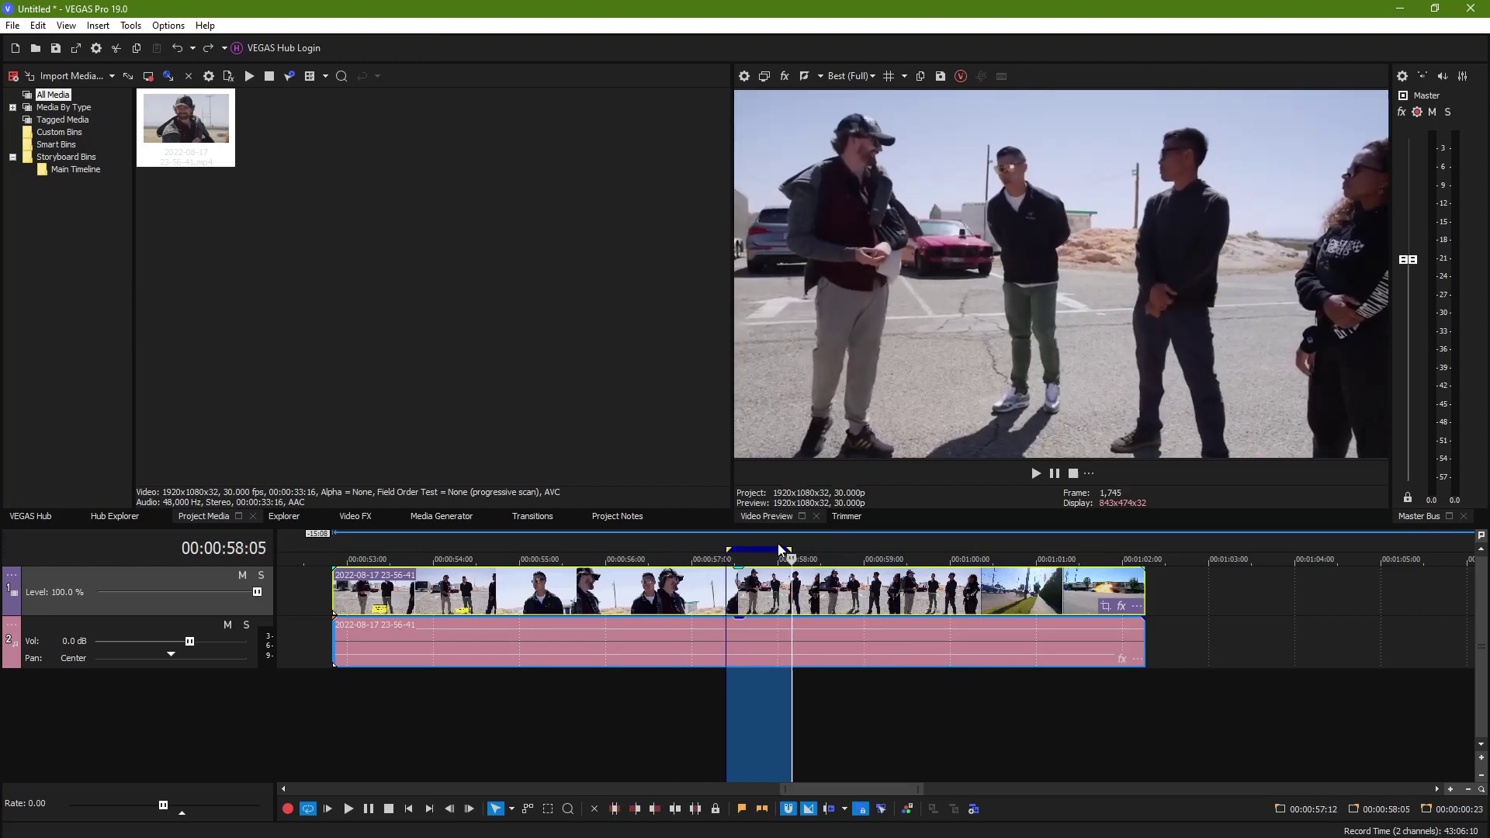
pyautogui.click(729, 588)
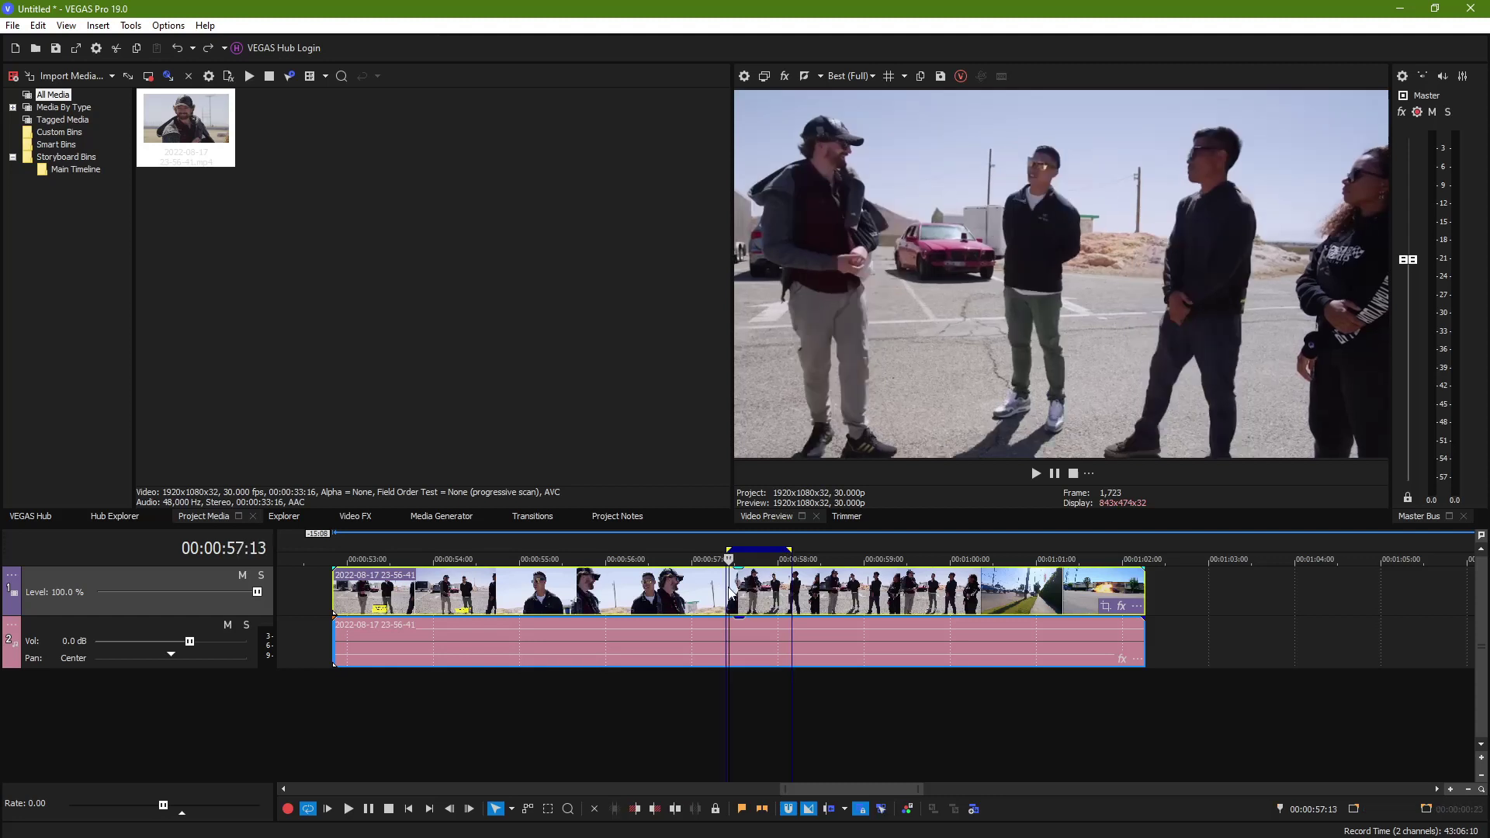
pyautogui.press('s')
pyautogui.click(791, 590)
pyautogui.press('s')
pyautogui.click(769, 594)
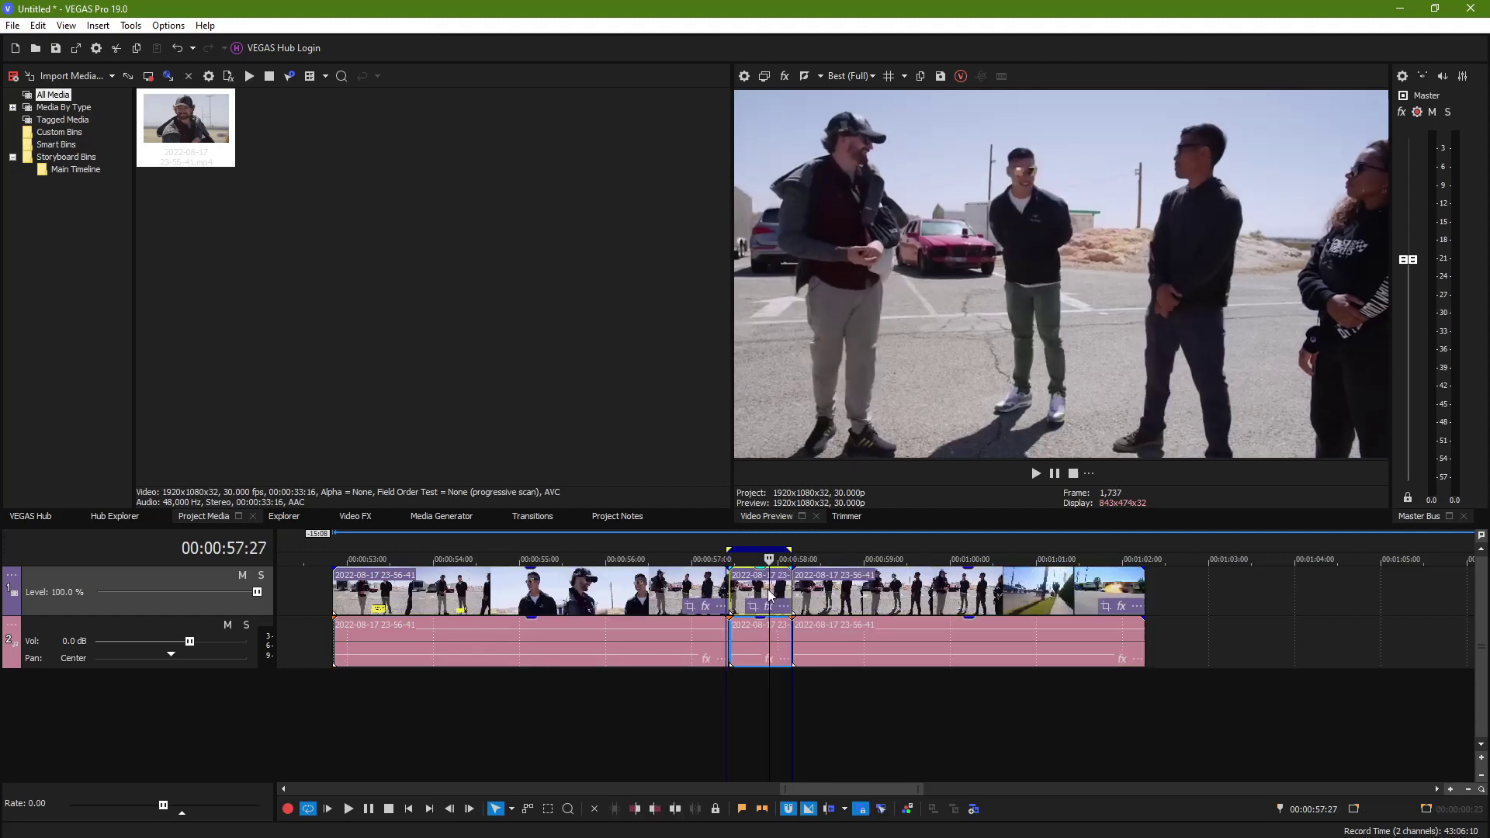
pyautogui.moveTo(750, 591); pyautogui.dragTo(1206, 592)
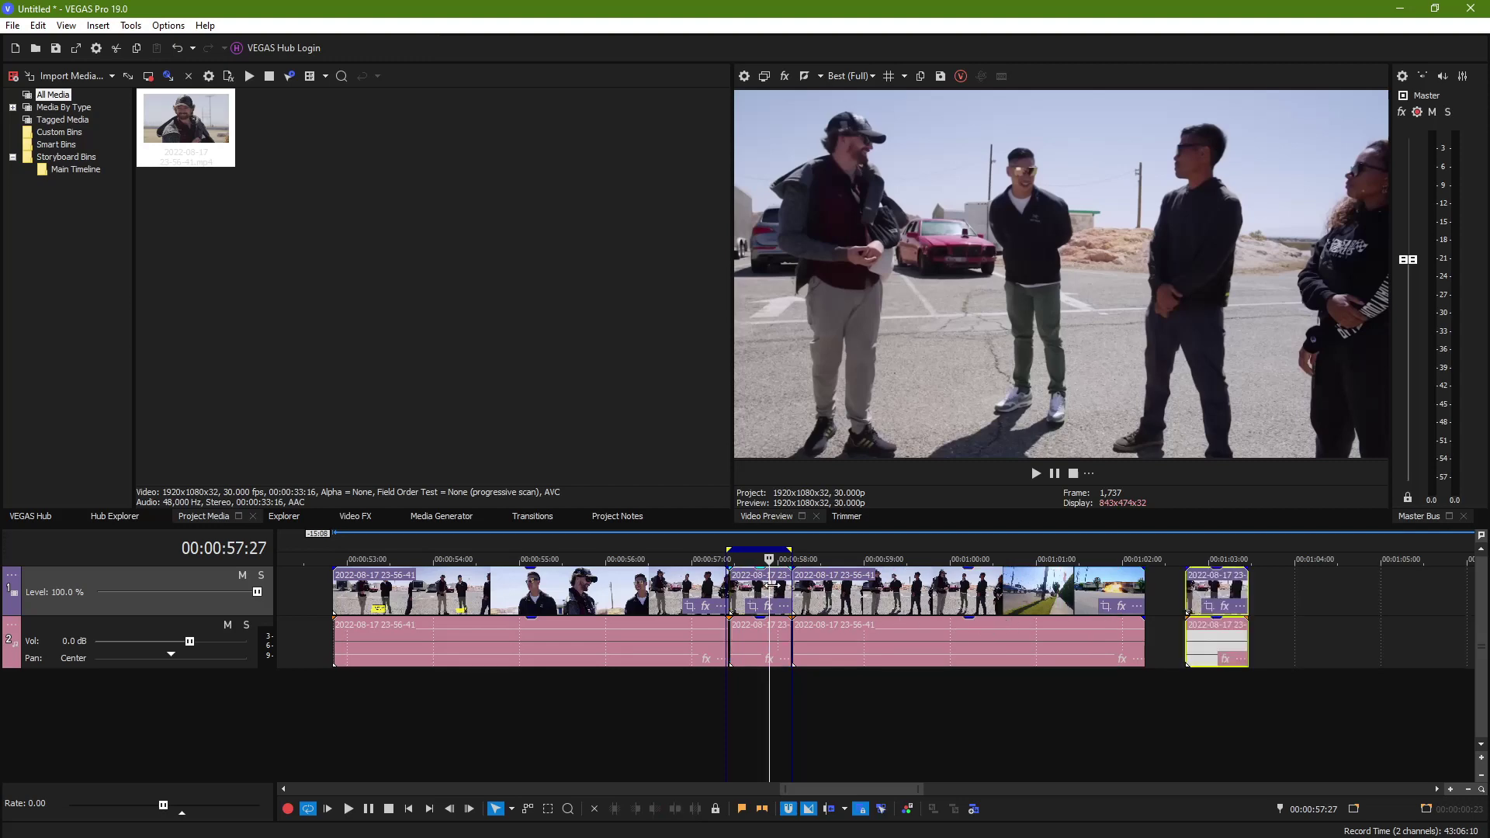
# Delete the two pieces before the remaining long clip and extend that clip's start back to about 00:00:54:00
pyautogui.click(757, 593)
pyautogui.press('Delete')
pyautogui.click(694, 594)
pyautogui.press('Delete')
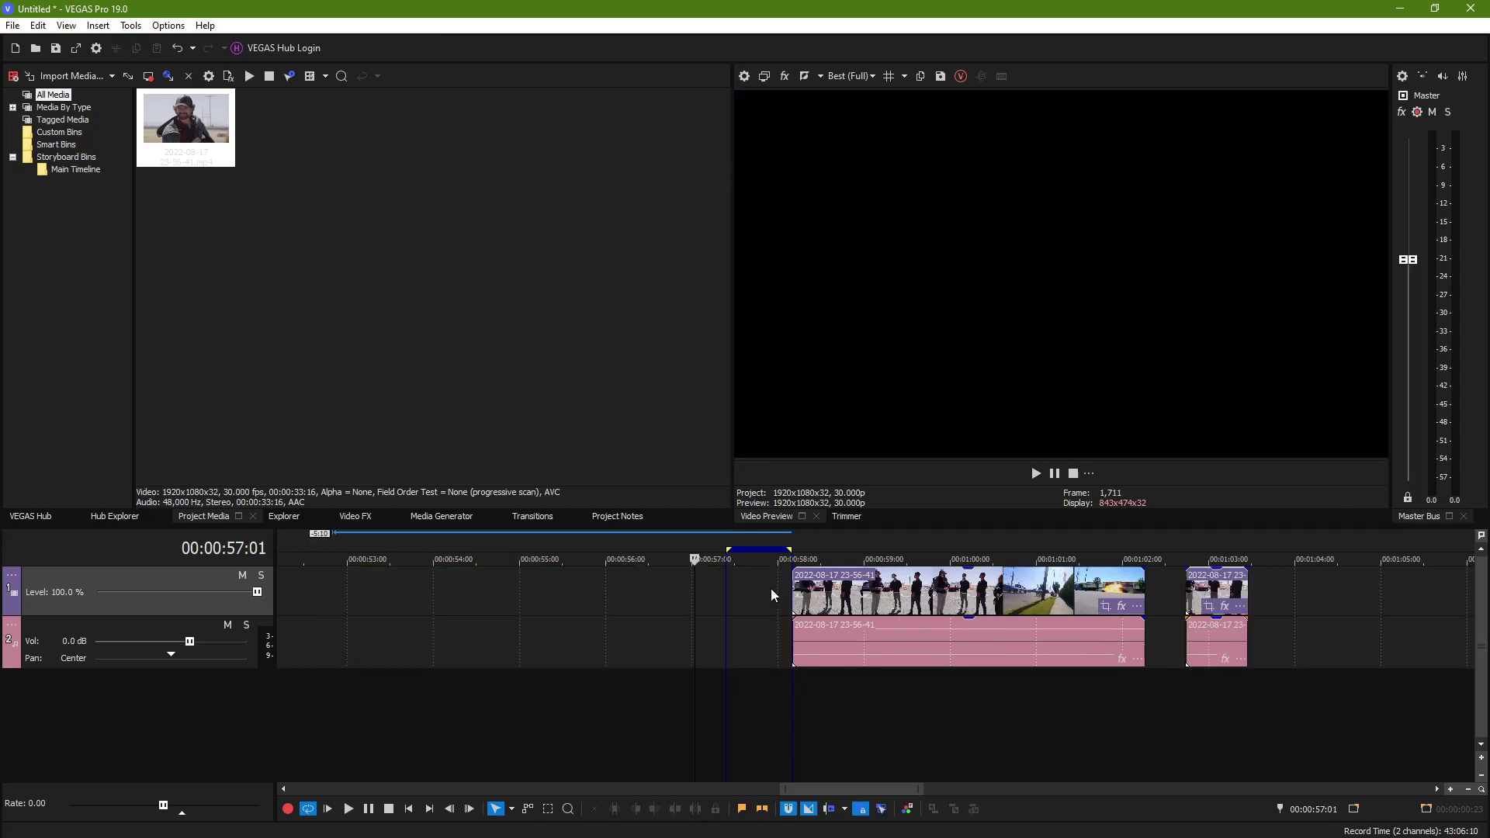
pyautogui.moveTo(797, 596); pyautogui.dragTo(435, 591)
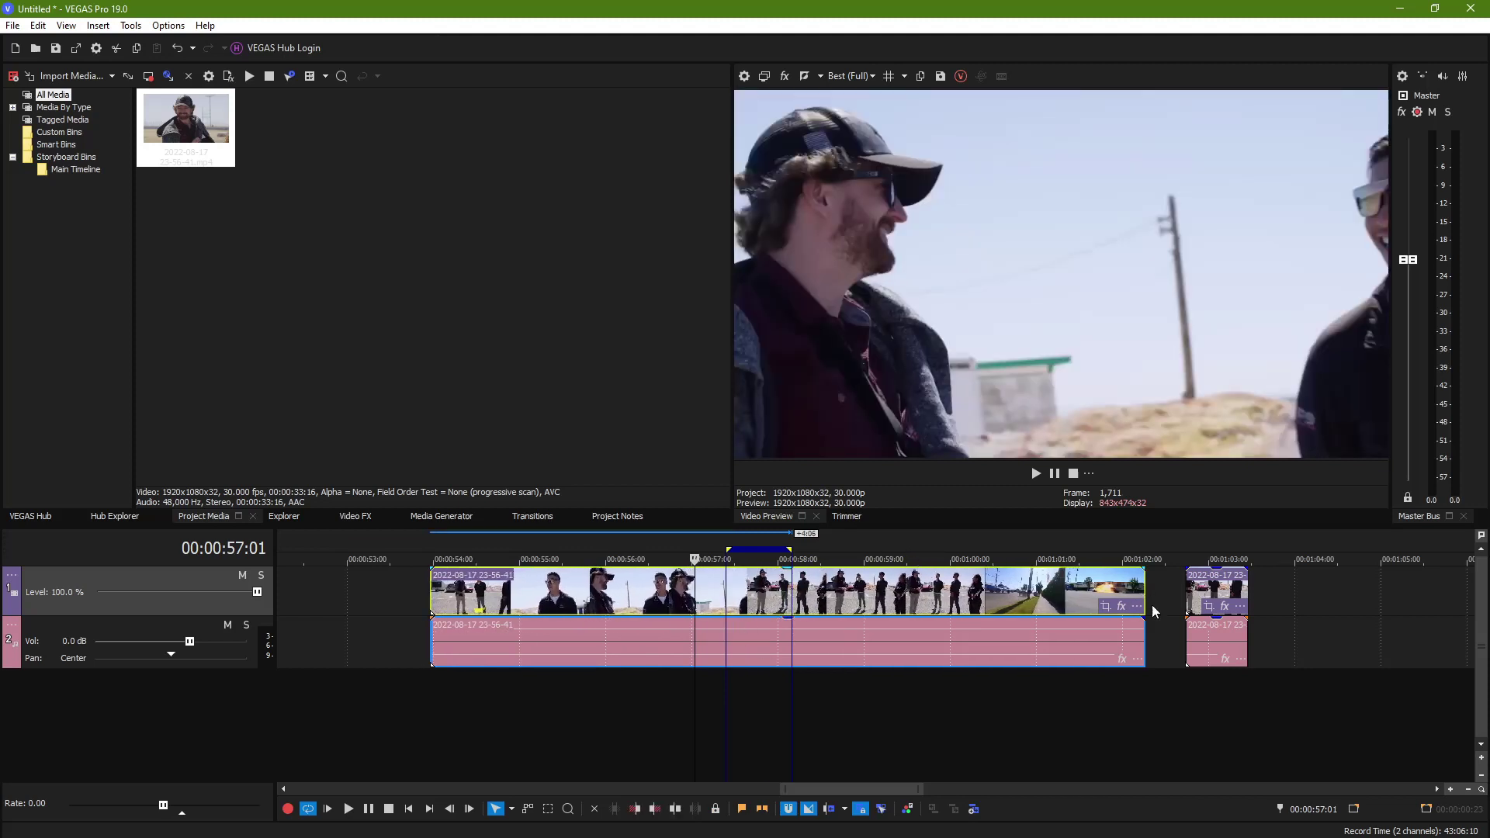
# Insert a new video track above the footage and move the copied segment's video onto it
pyautogui.click(1206, 595)
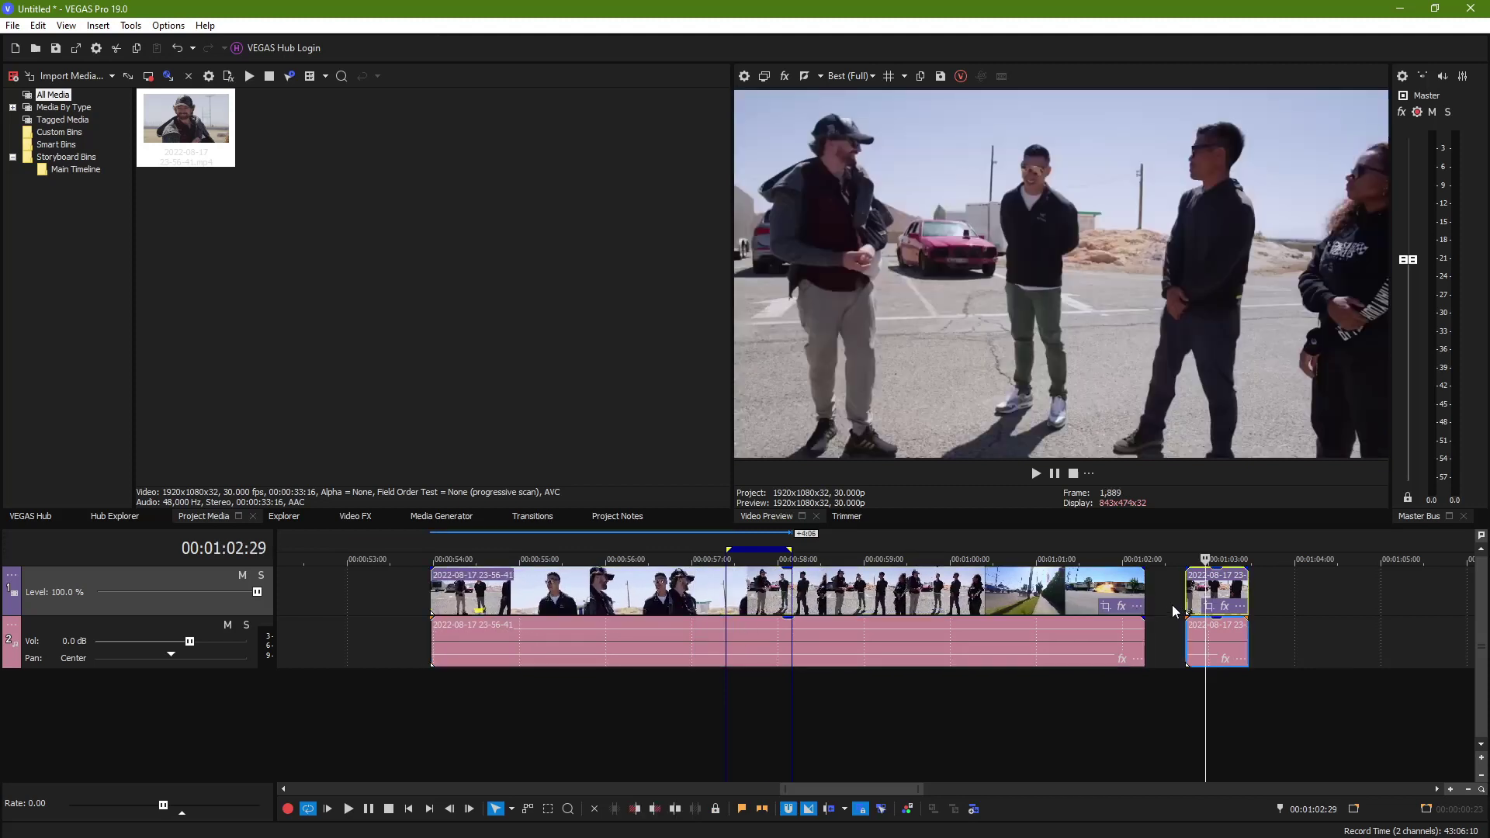
pyautogui.hotkey('ctrl', 'shift', 'q')
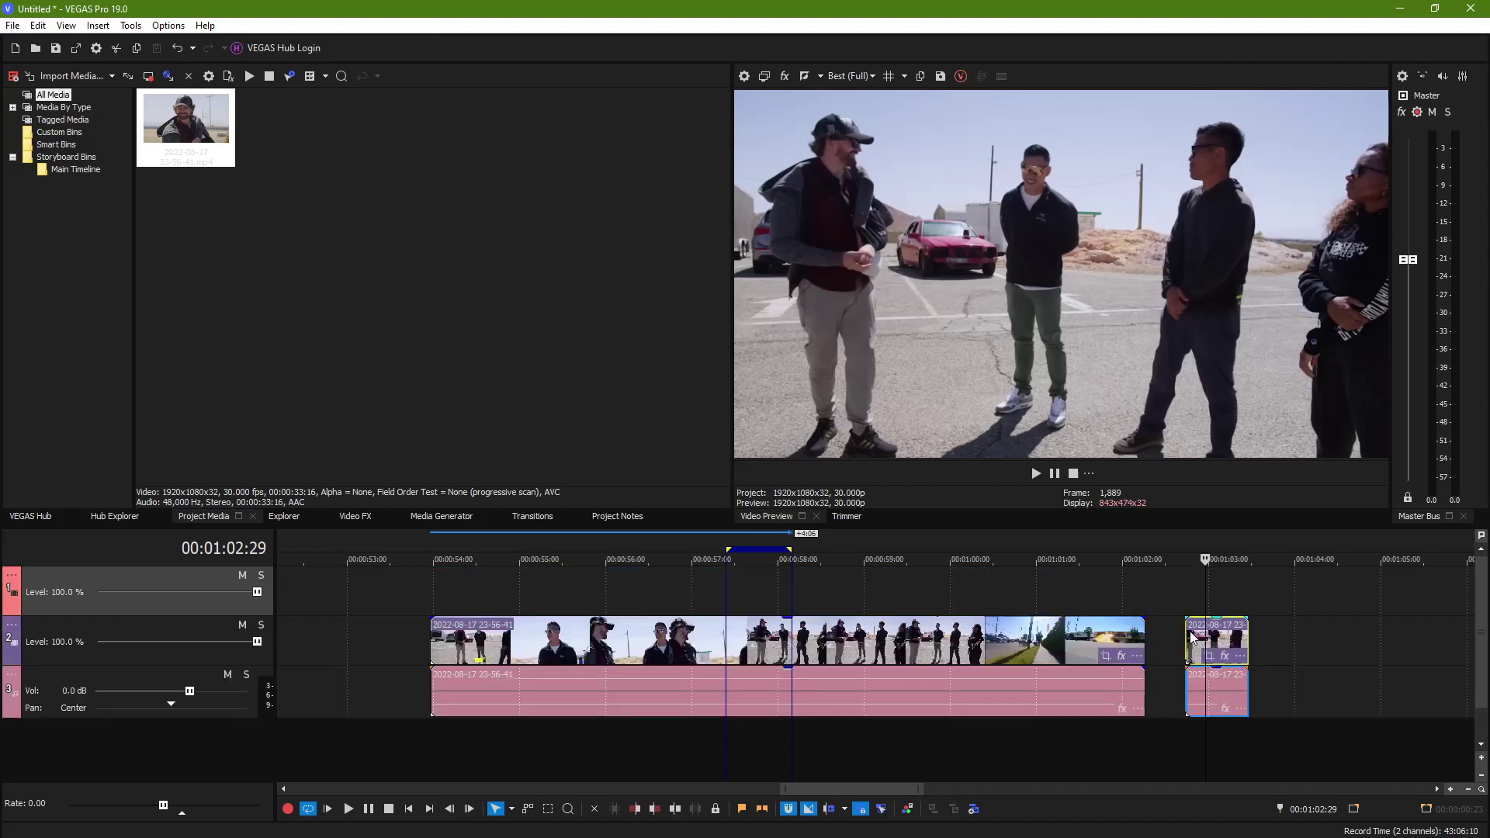
pyautogui.moveTo(1222, 641); pyautogui.dragTo(1219, 592)
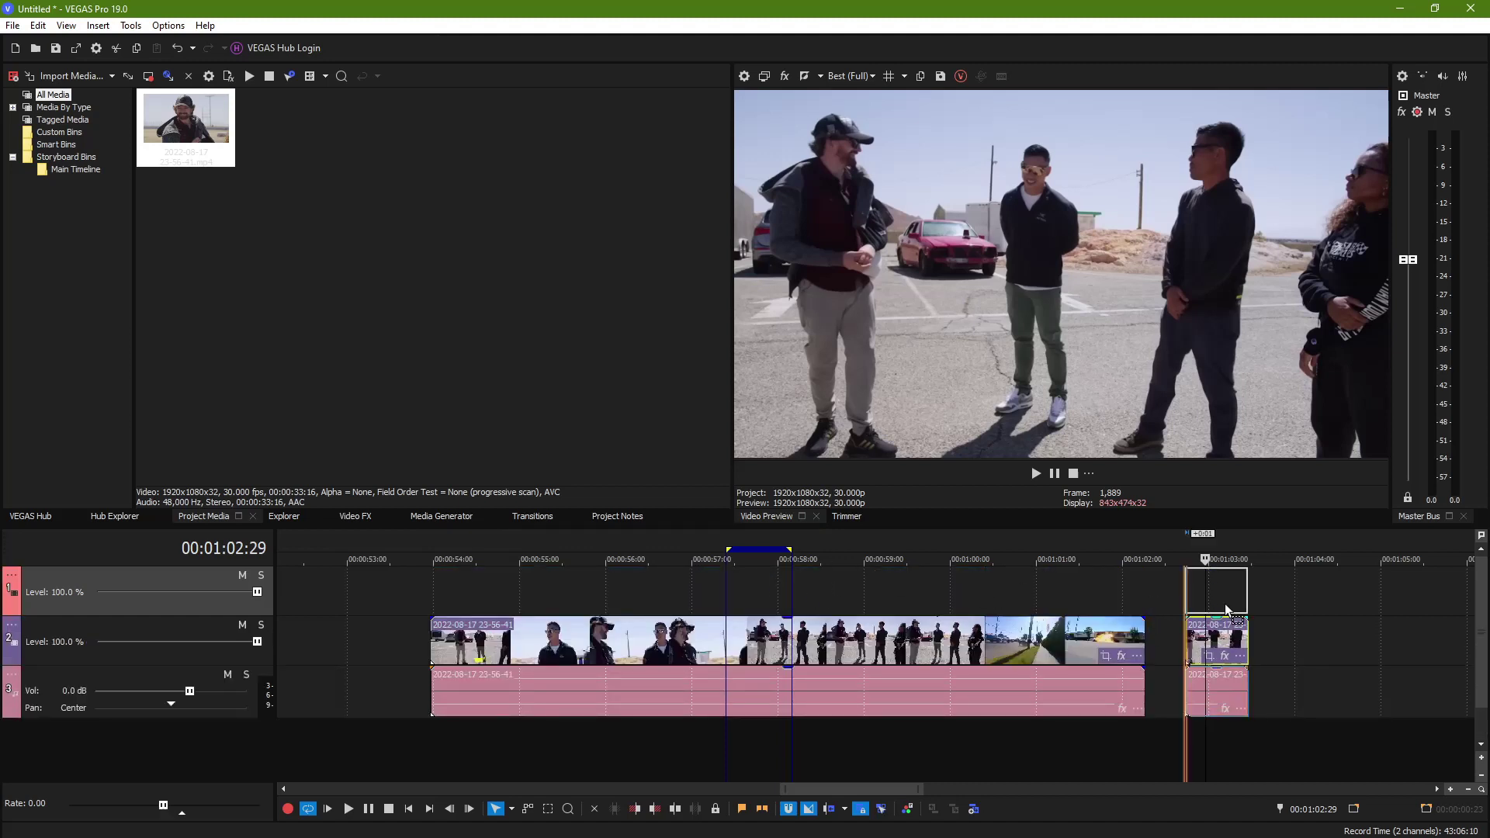
# Turn on Ignore Event Grouping and delete only the copied segment's audio
pyautogui.click(1223, 691)
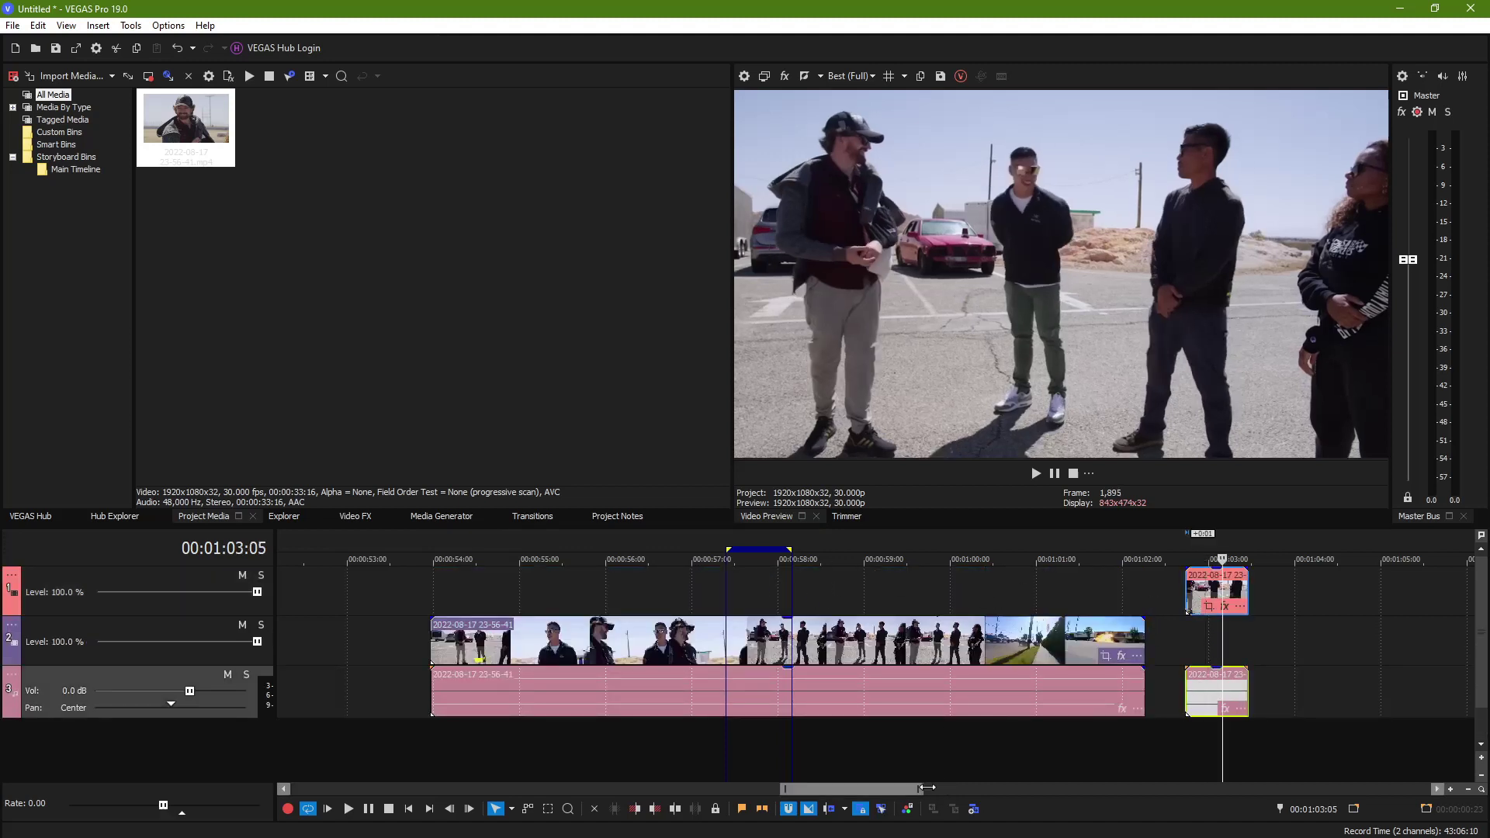
pyautogui.click(882, 811)
pyautogui.click(1199, 700)
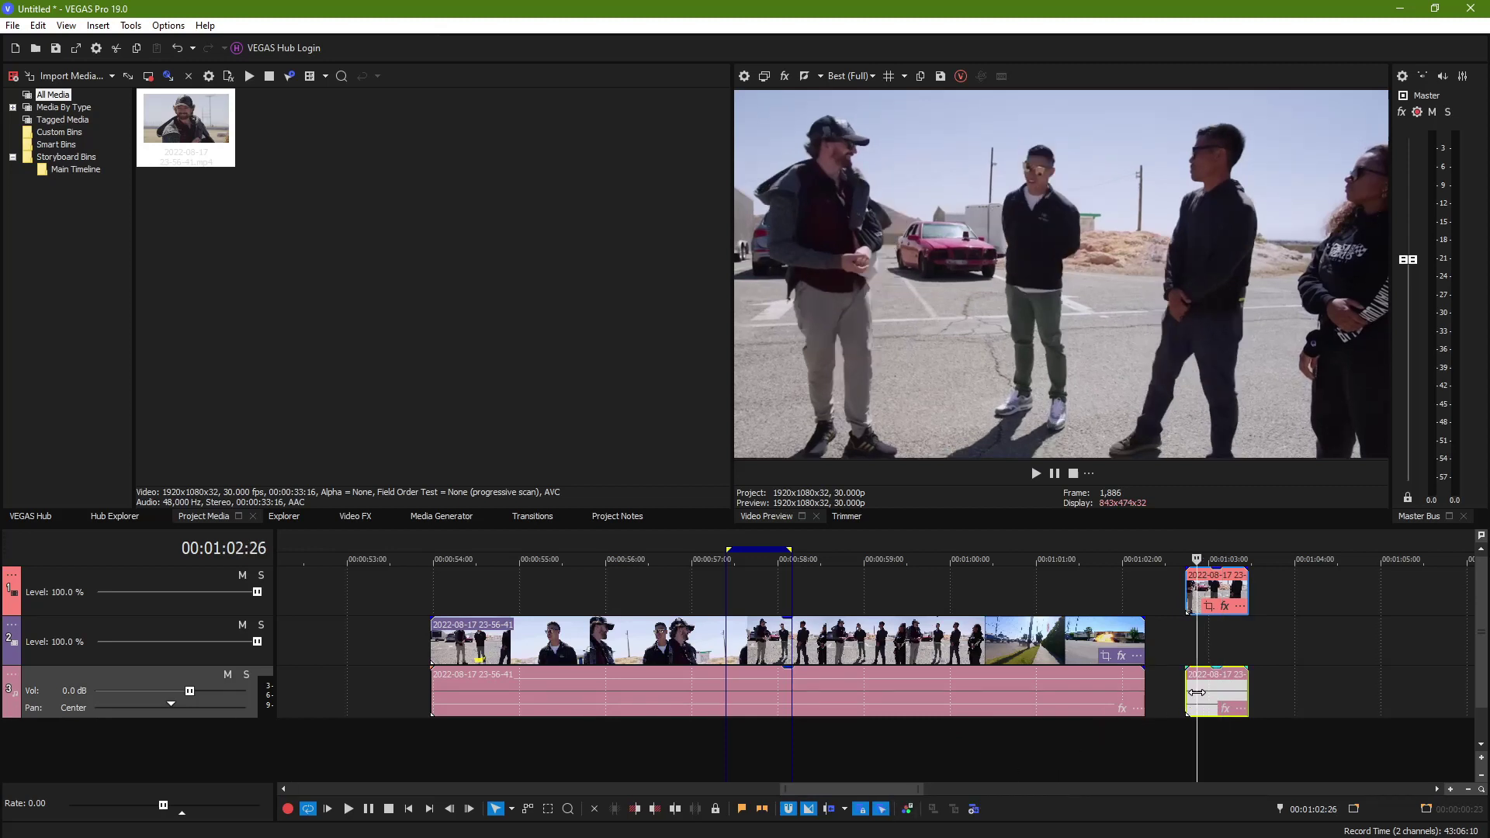
pyautogui.press('Delete')
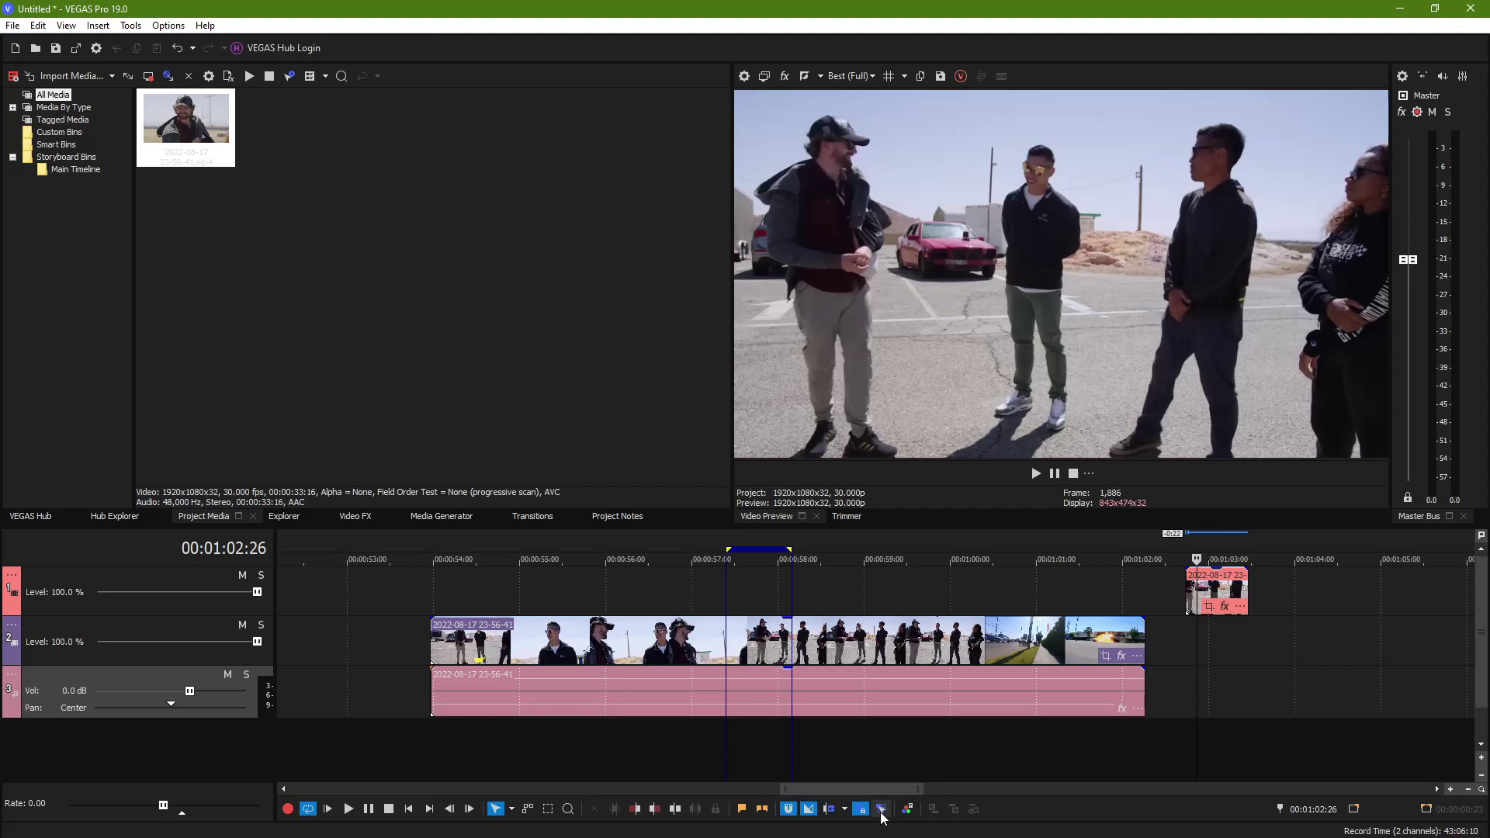
# Place the copied segment over the long clip from about 00:00:59:10 to 00:01:00:09 and compare both shots through its opacity
pyautogui.moveTo(1223, 593); pyautogui.dragTo(933, 598)
pyautogui.click(916, 604)
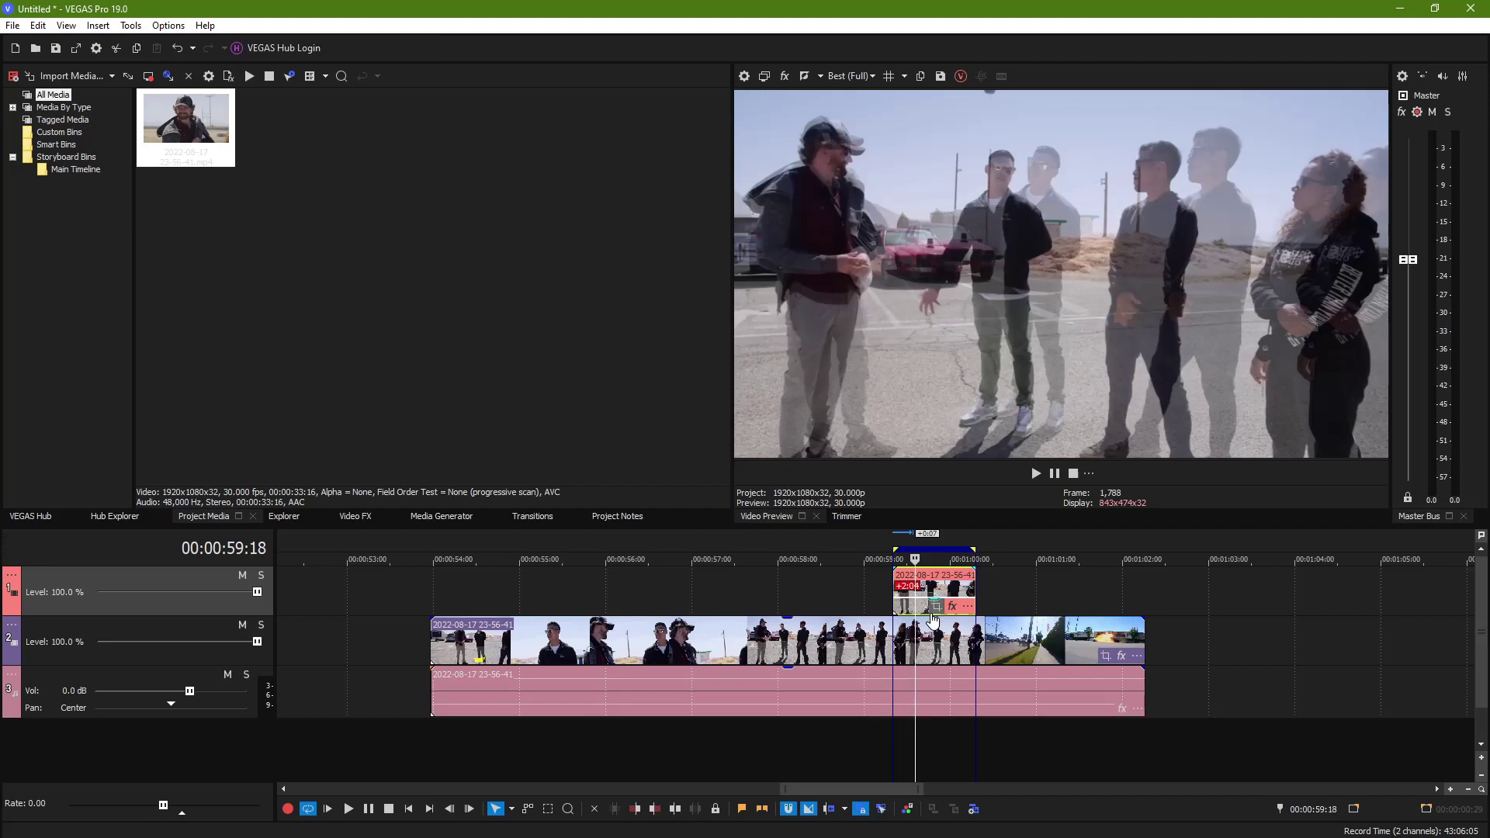
pyautogui.moveTo(934, 601)
pyautogui.mouseDown()
pyautogui.moveTo(937, 573)
pyautogui.moveTo(936, 619)
pyautogui.moveTo(936, 602)
pyautogui.mouseUp()
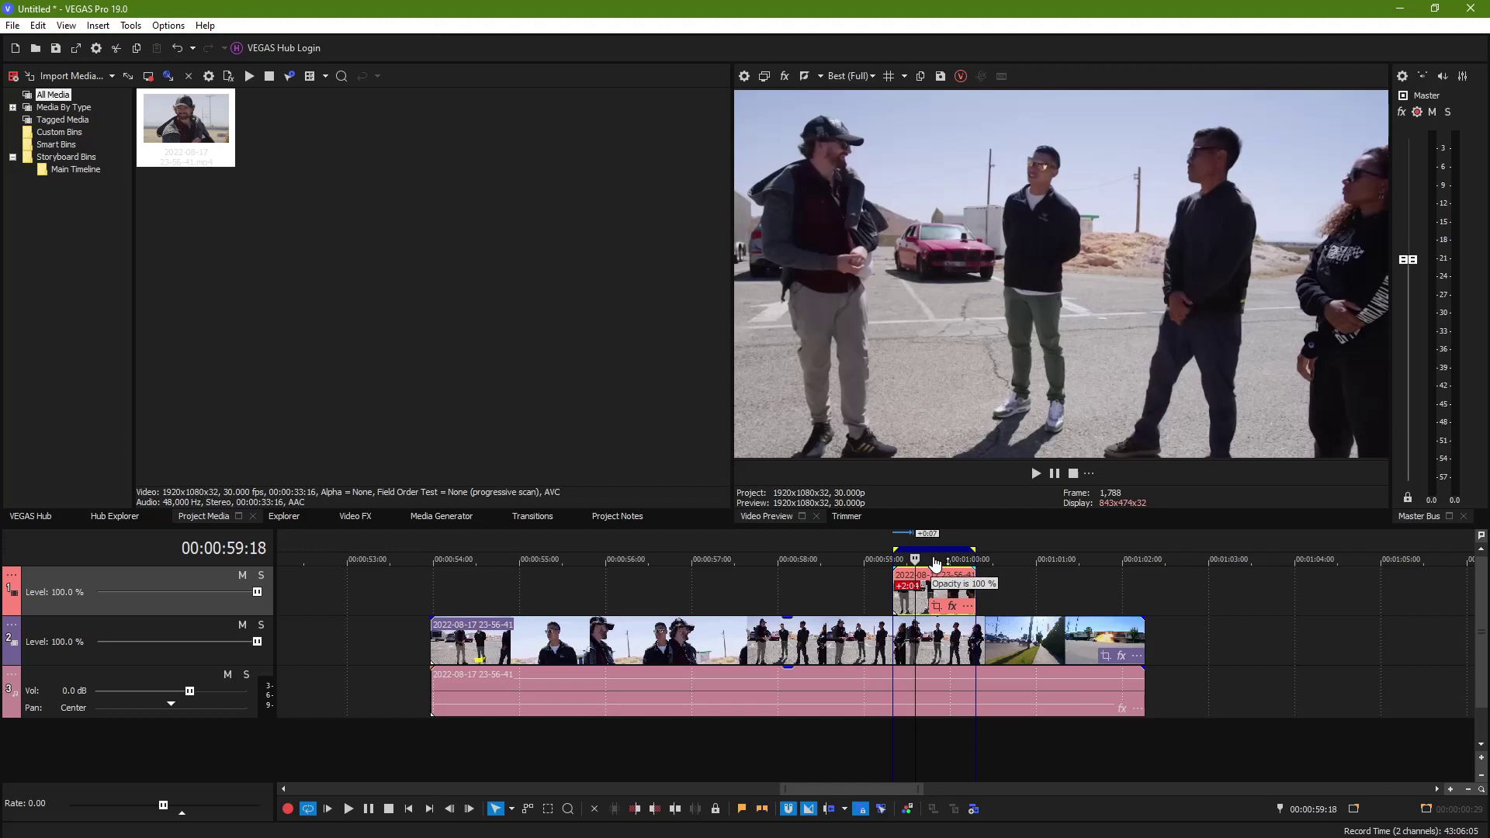
# Apply the Circle preset of the Bézier Masking effect to the upper clip and show the frame at 00:00:59:27
pyautogui.click(858, 574)
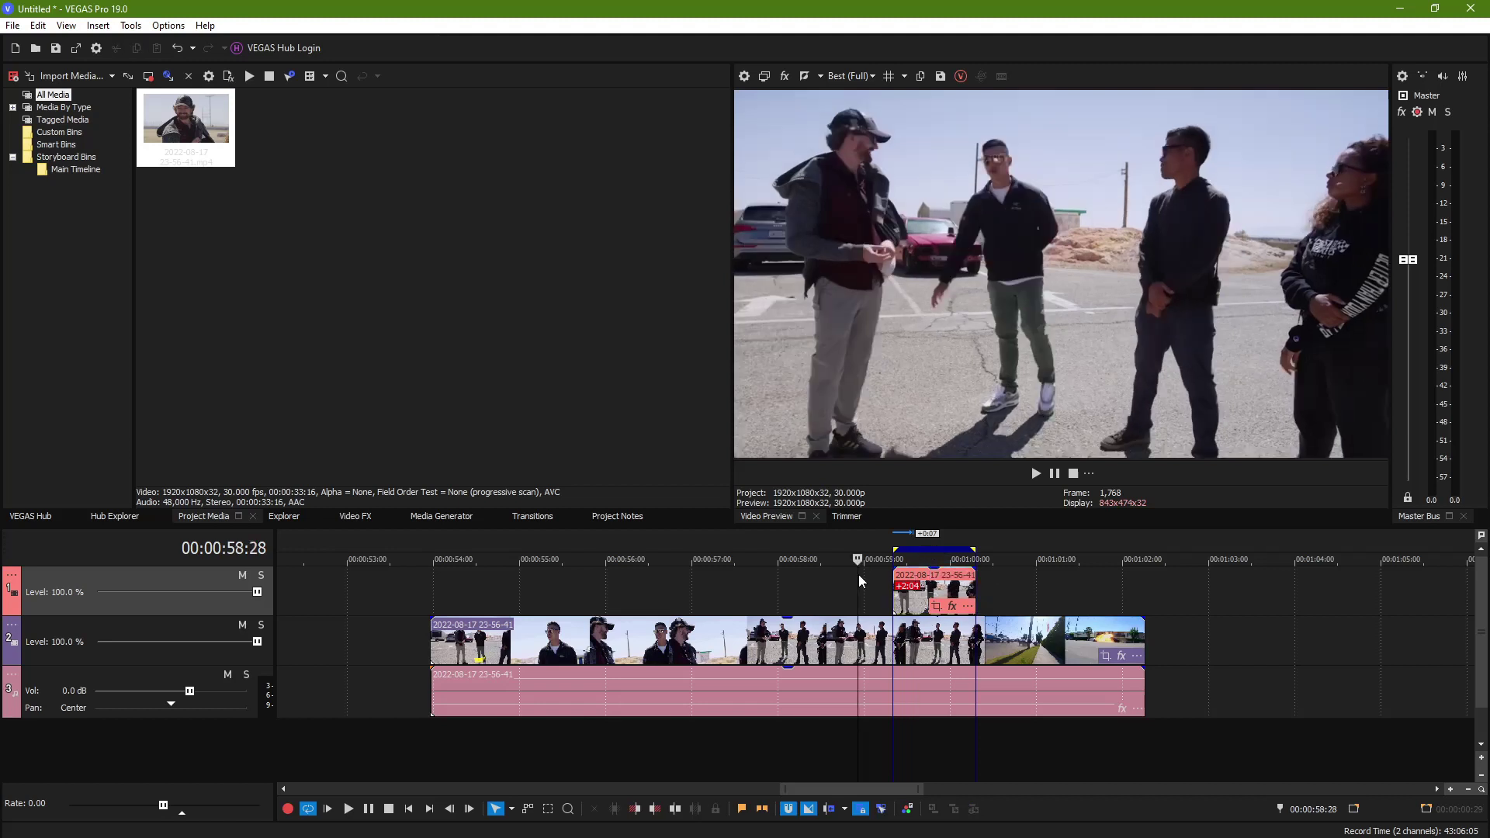
pyautogui.click(346, 513)
pyautogui.click(61, 159)
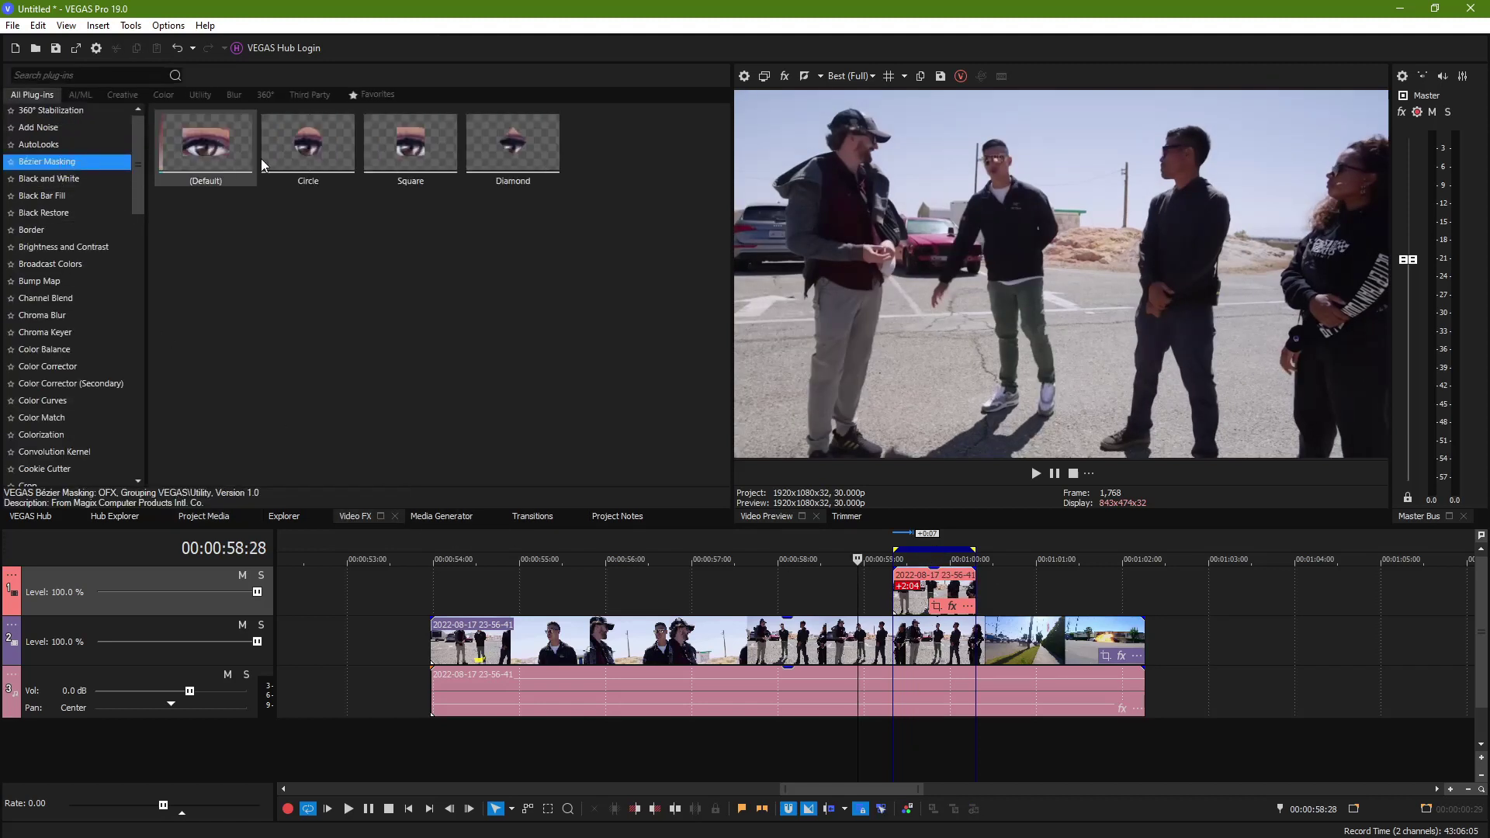
pyautogui.moveTo(301, 136); pyautogui.dragTo(933, 589)
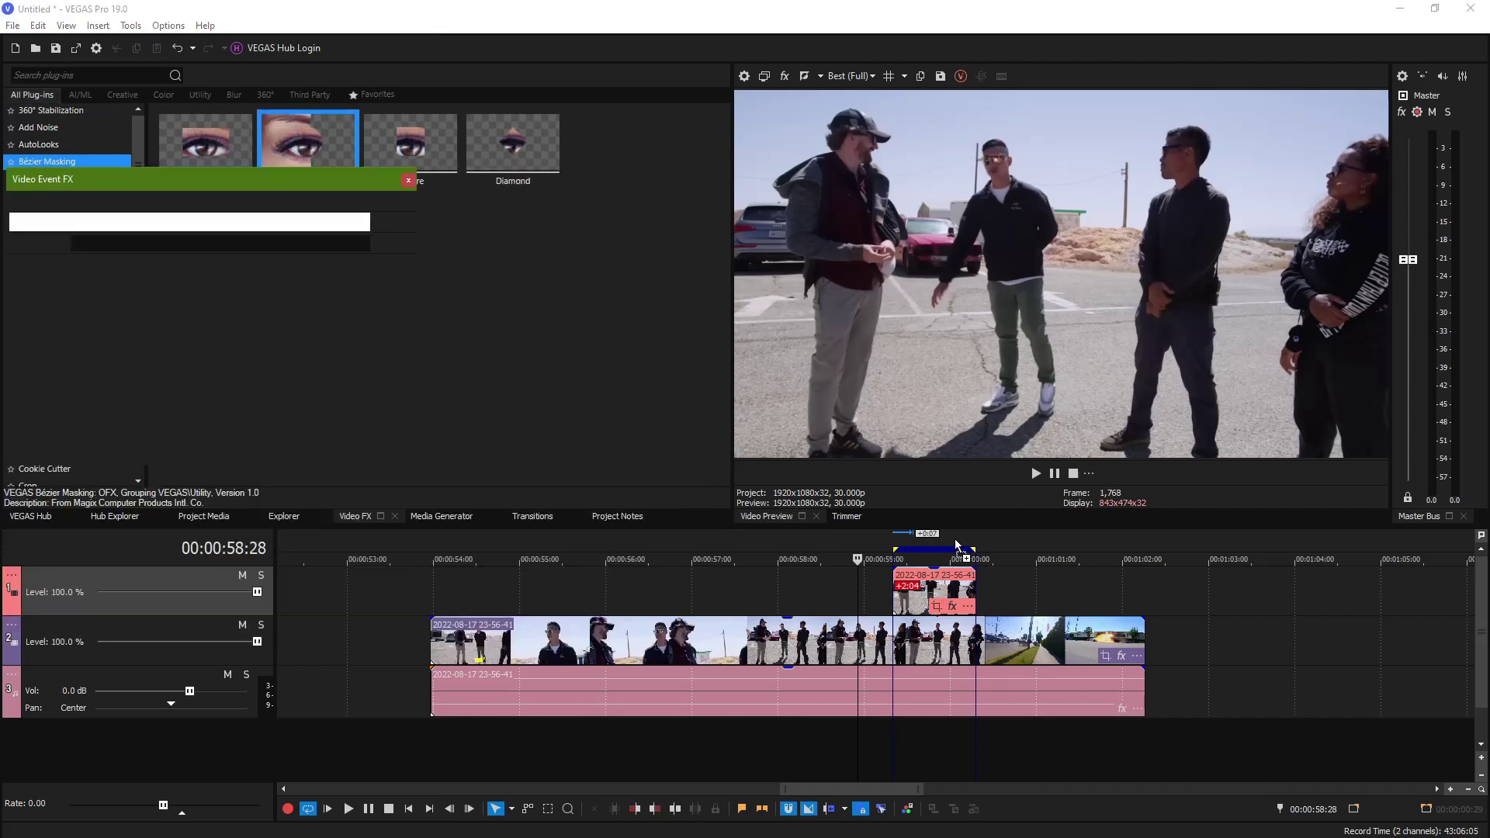
pyautogui.click(941, 593)
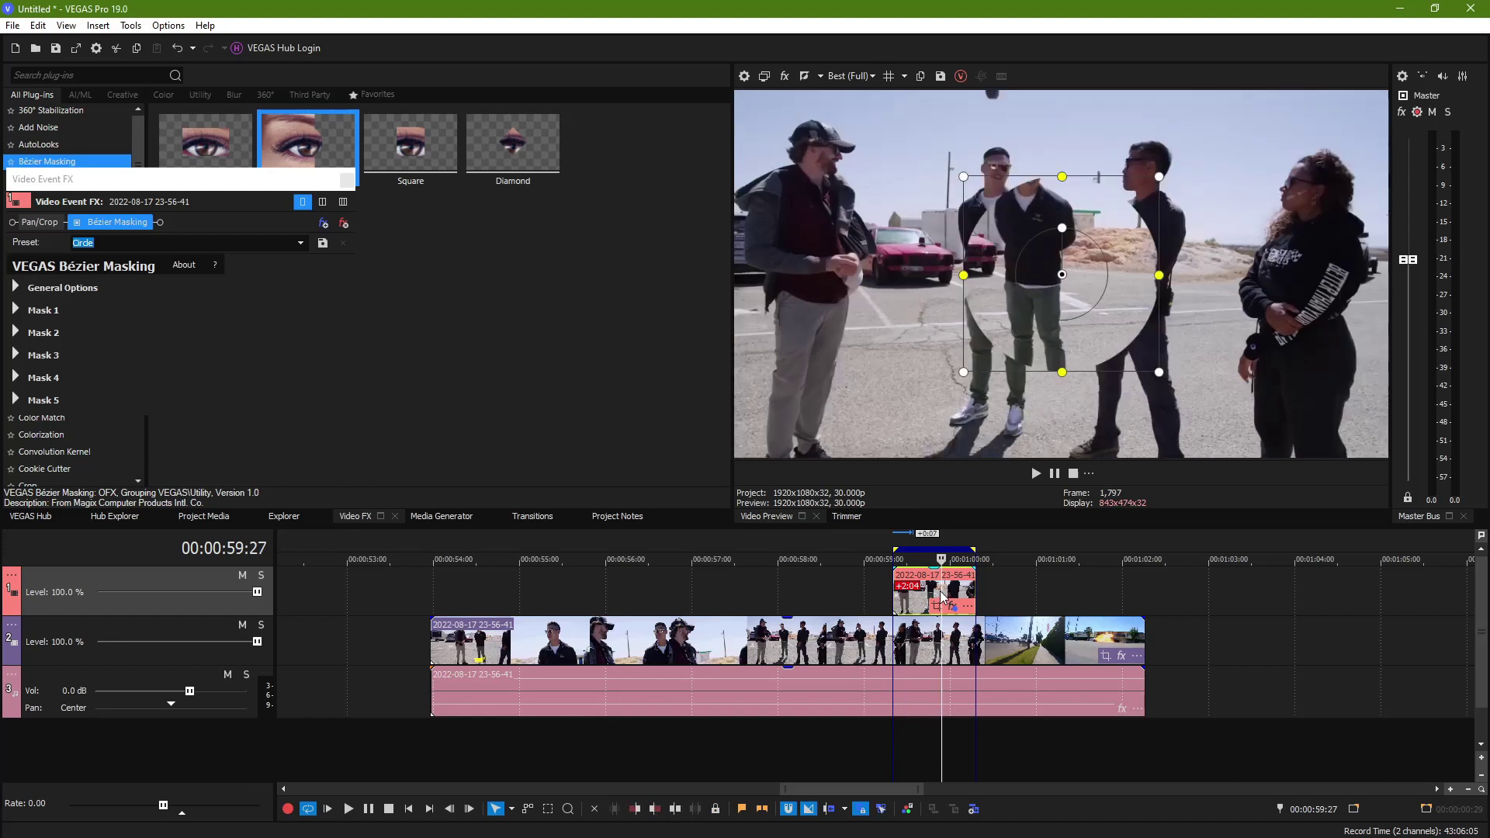
# Move the circular mask to the frame's top edge over the microphone and expand the effect's General Options
pyautogui.moveTo(1060, 287); pyautogui.dragTo(996, 29)
pyautogui.moveTo(166, 180); pyautogui.dragTo(497, 361)
pyautogui.click(337, 466)
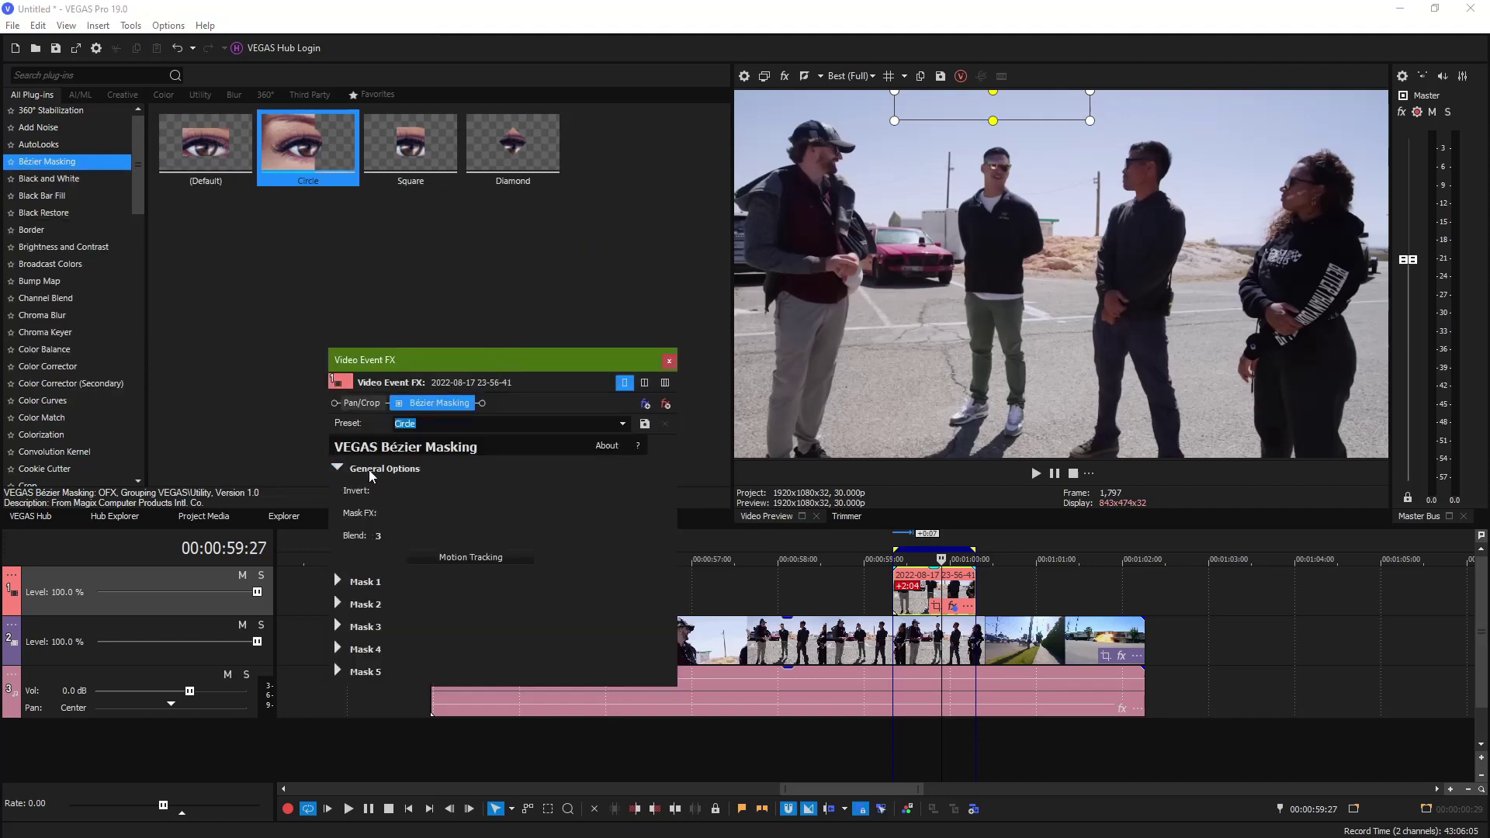
# Set Mask 1's feather to 5.782 and reposition the oval mask at the frame's top edge, at location 0.388, 1.152
pyautogui.click(337, 533)
pyautogui.moveTo(481, 359); pyautogui.dragTo(479, 154)
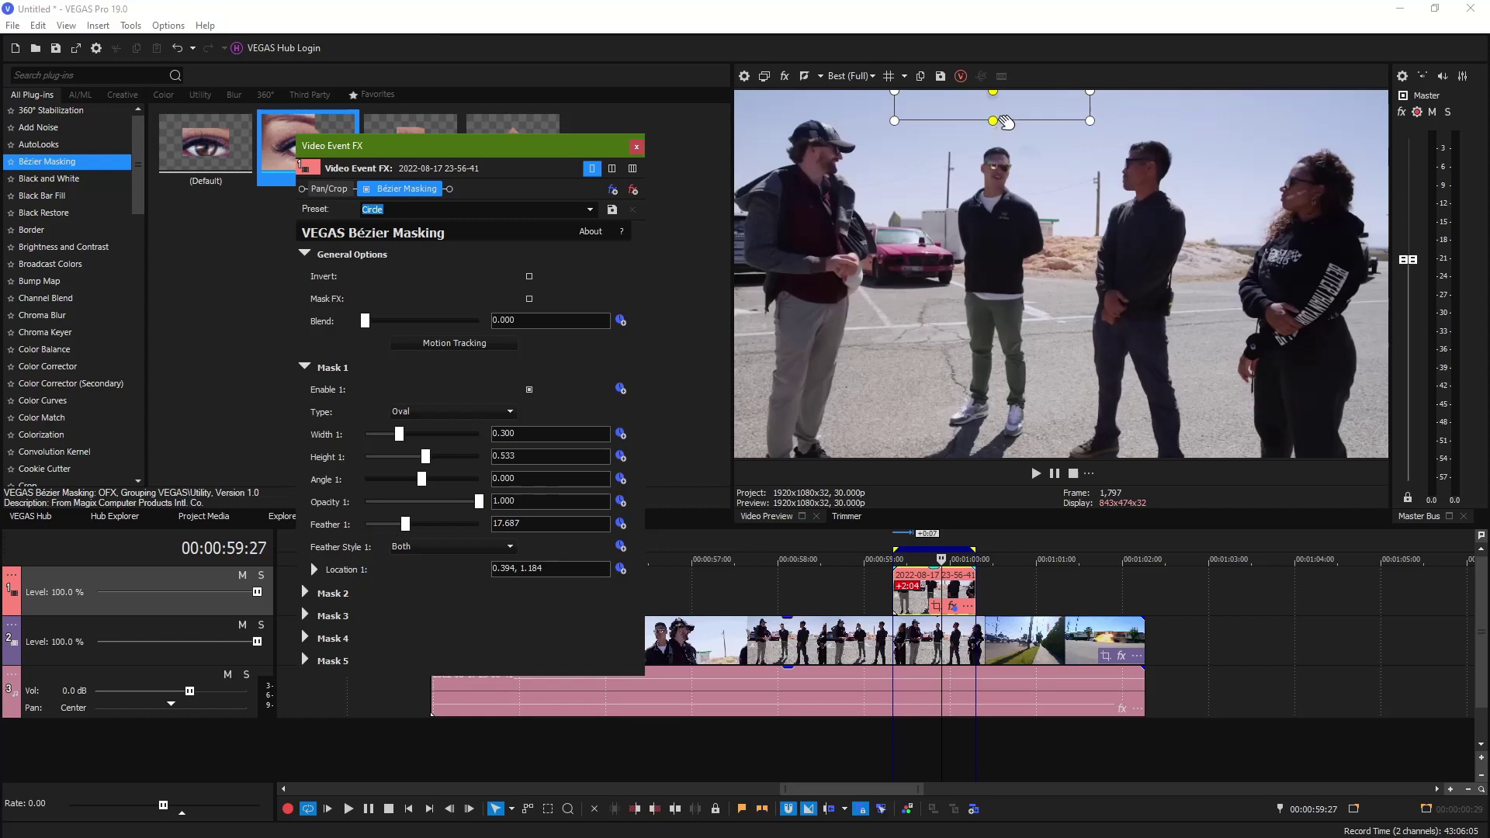
pyautogui.moveTo(982, 101); pyautogui.dragTo(964, 179)
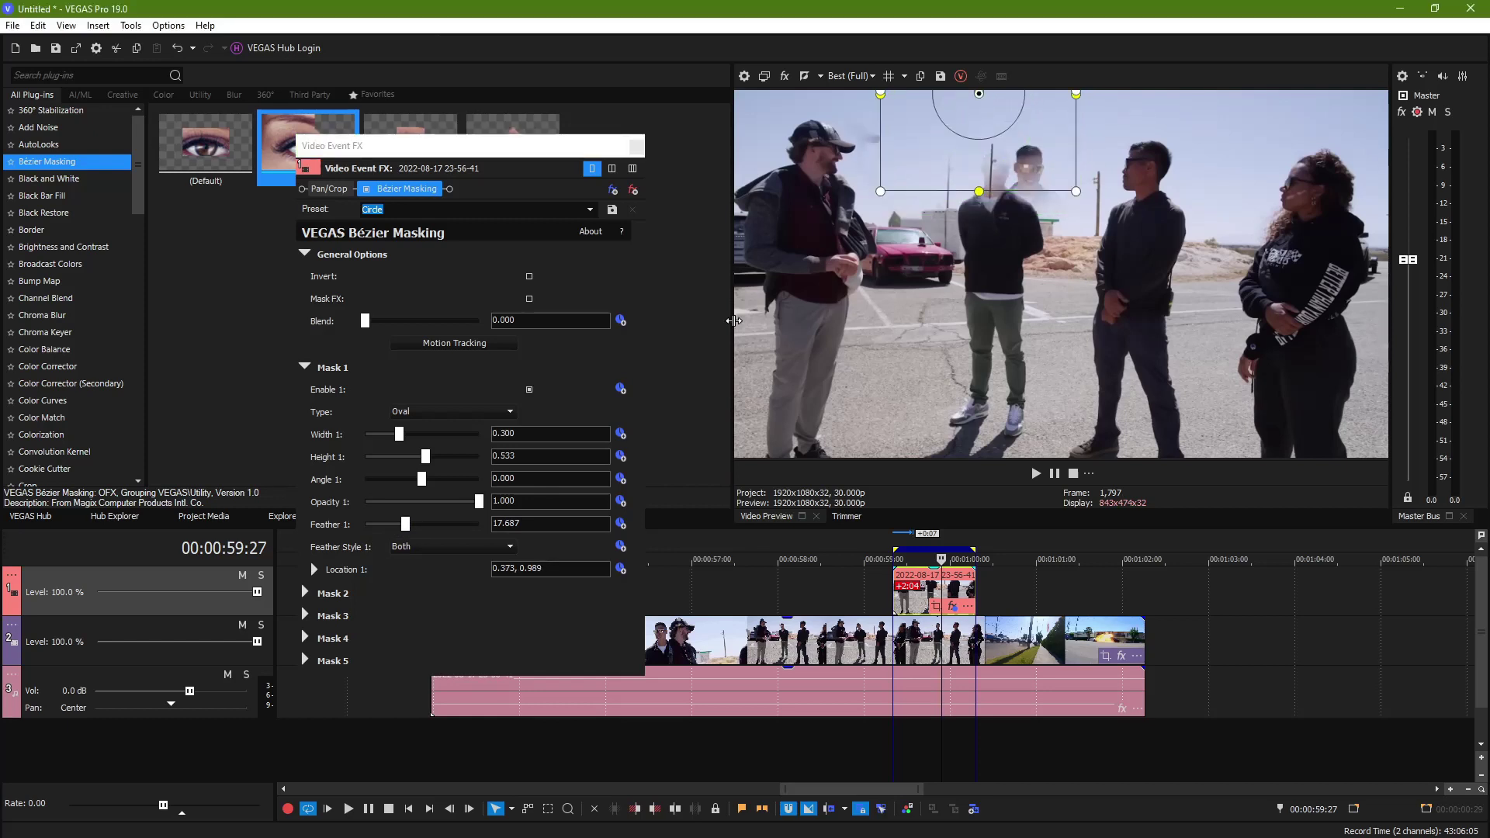
pyautogui.moveTo(405, 524); pyautogui.dragTo(379, 531)
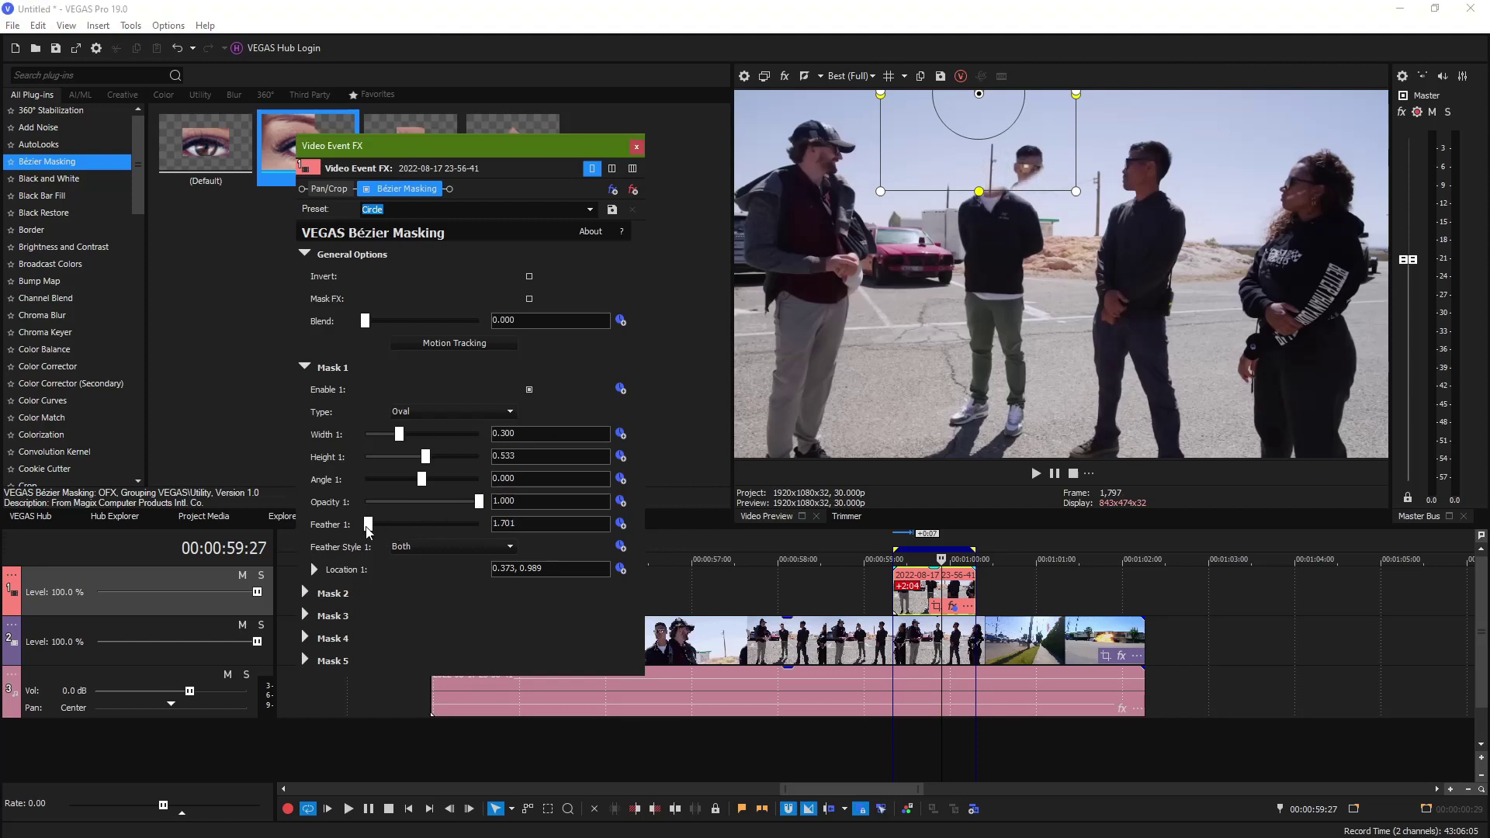
pyautogui.moveTo(378, 530); pyautogui.dragTo(379, 530)
pyautogui.moveTo(1041, 154); pyautogui.dragTo(1046, 93)
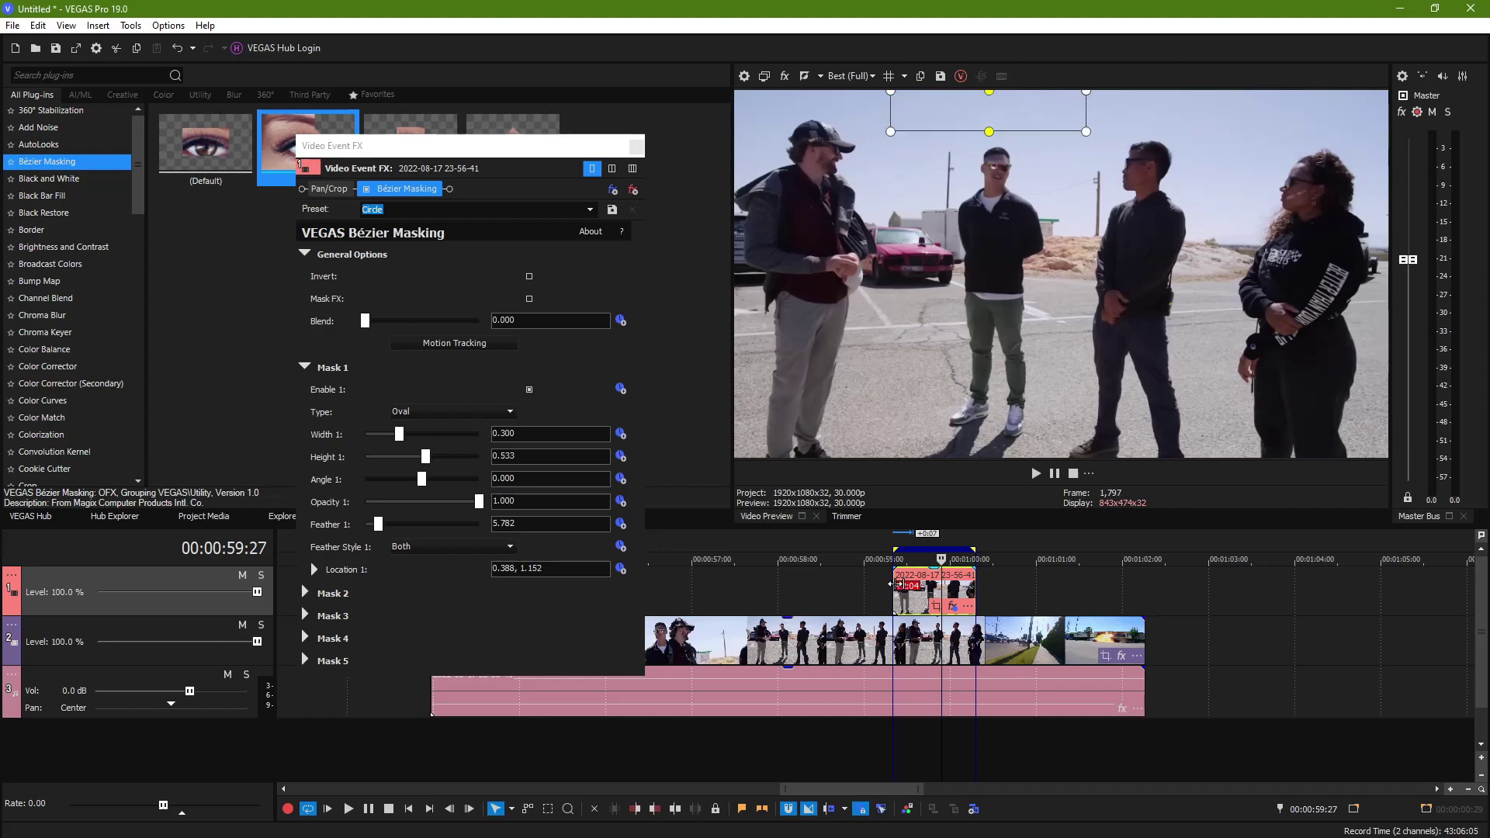
# Play the masked section from just before the overlay clip and again from 00:00:59:10 to check the microphone's removal
pyautogui.click(855, 600)
pyautogui.click(1035, 474)
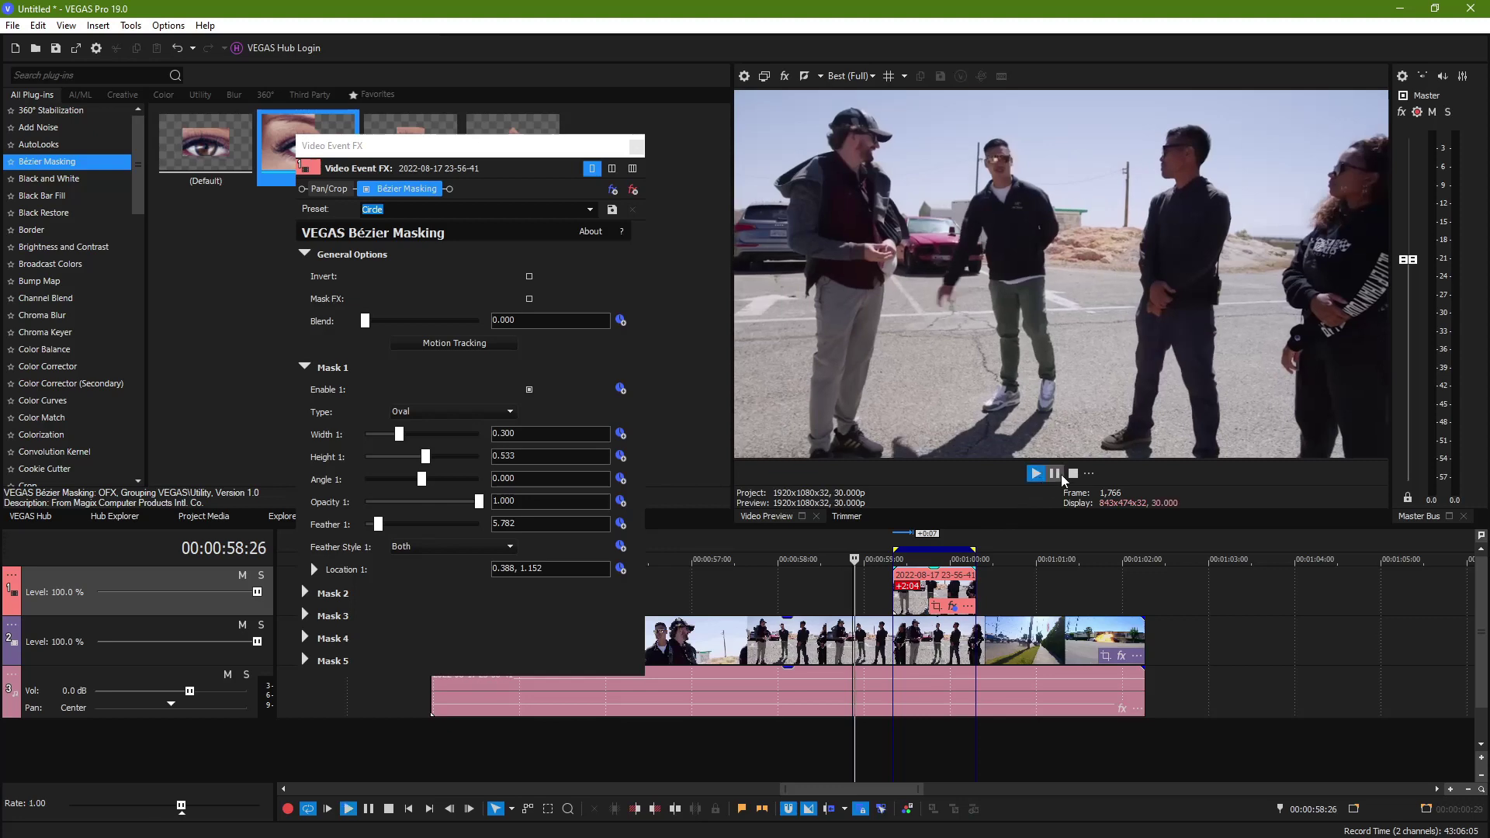
pyautogui.click(1057, 475)
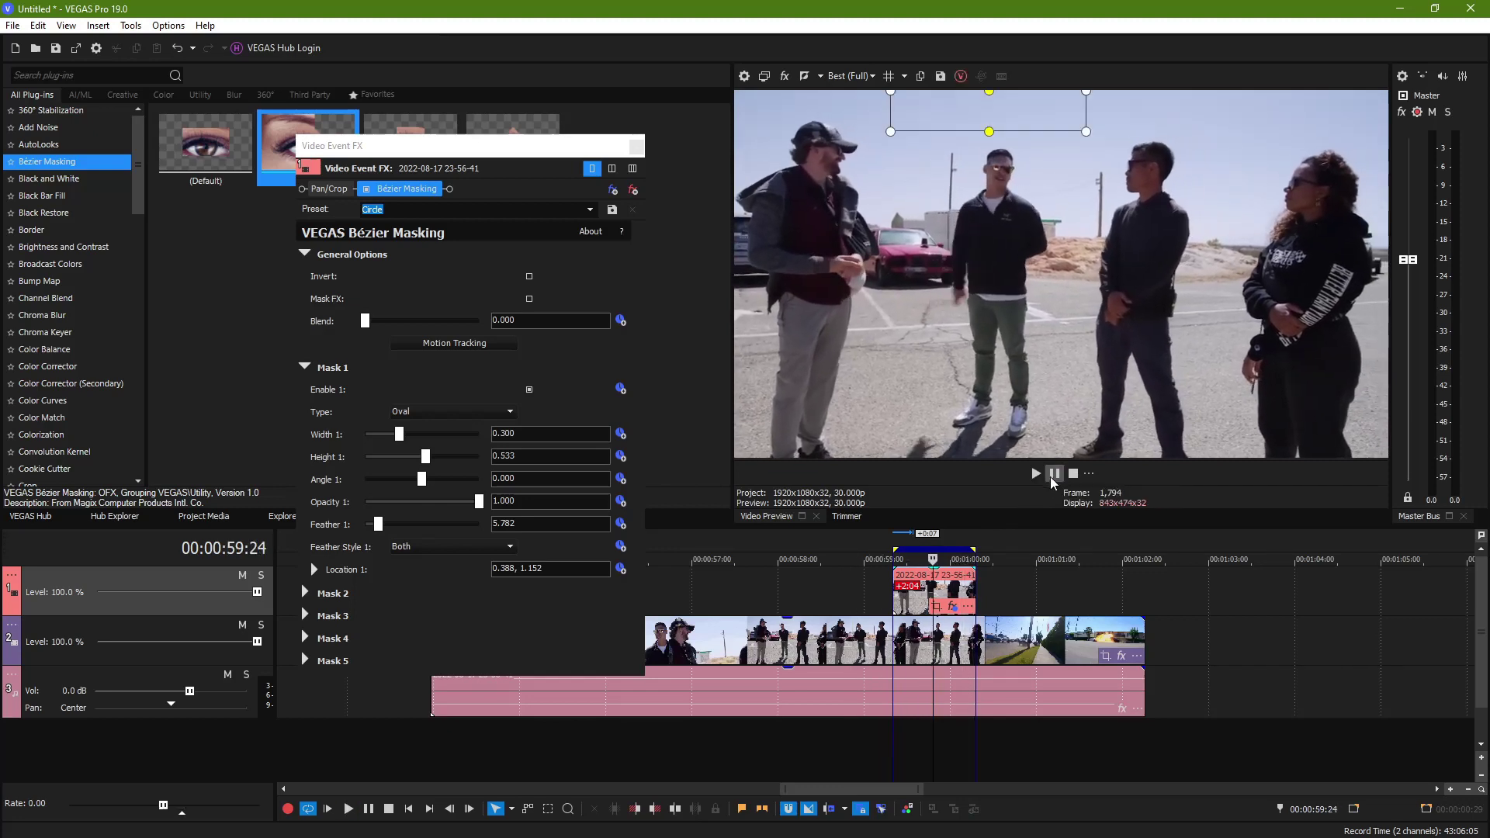
pyautogui.click(875, 607)
pyautogui.click(894, 602)
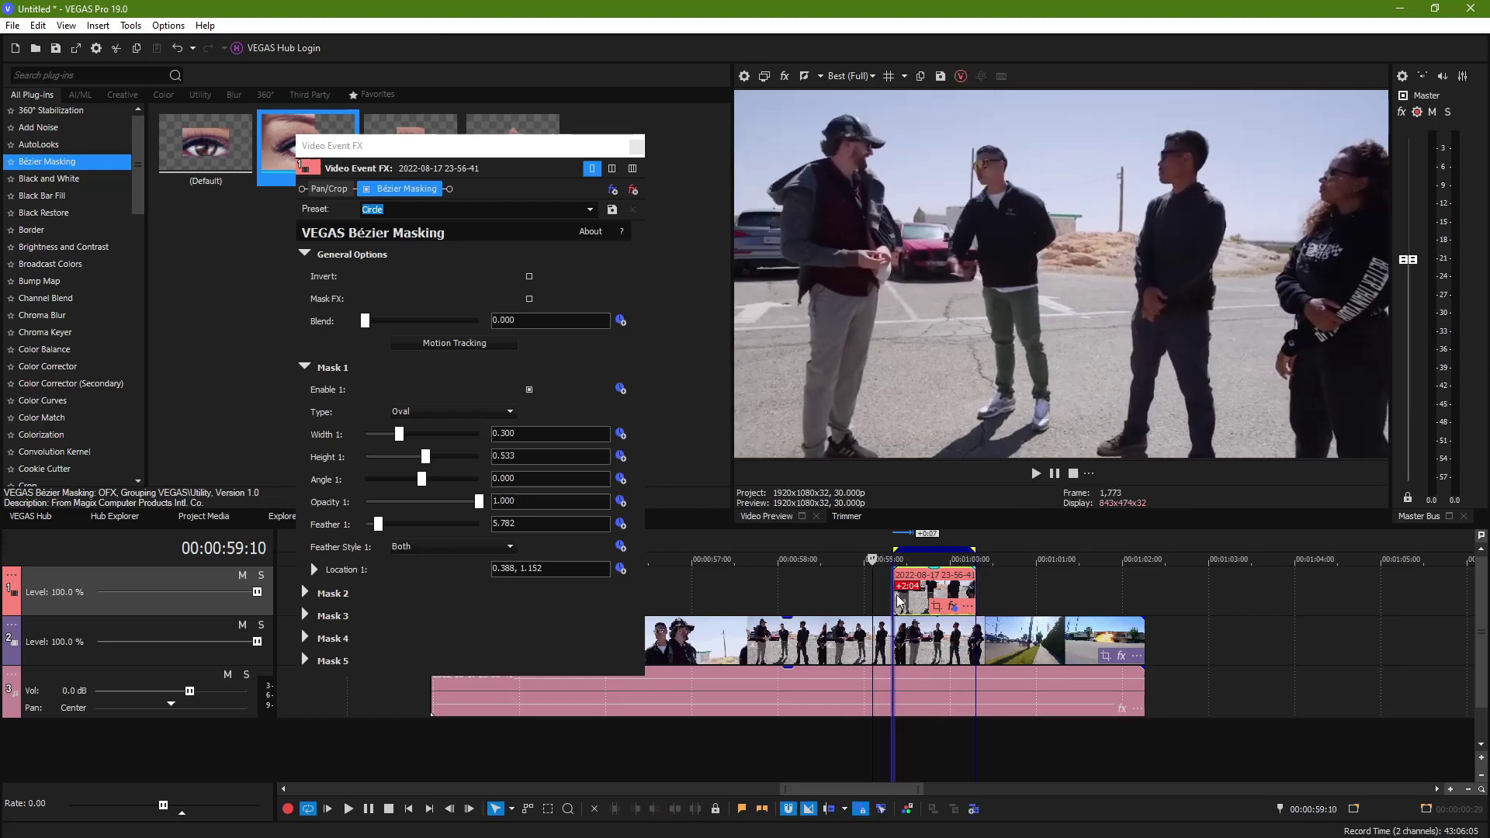
pyautogui.click(1037, 475)
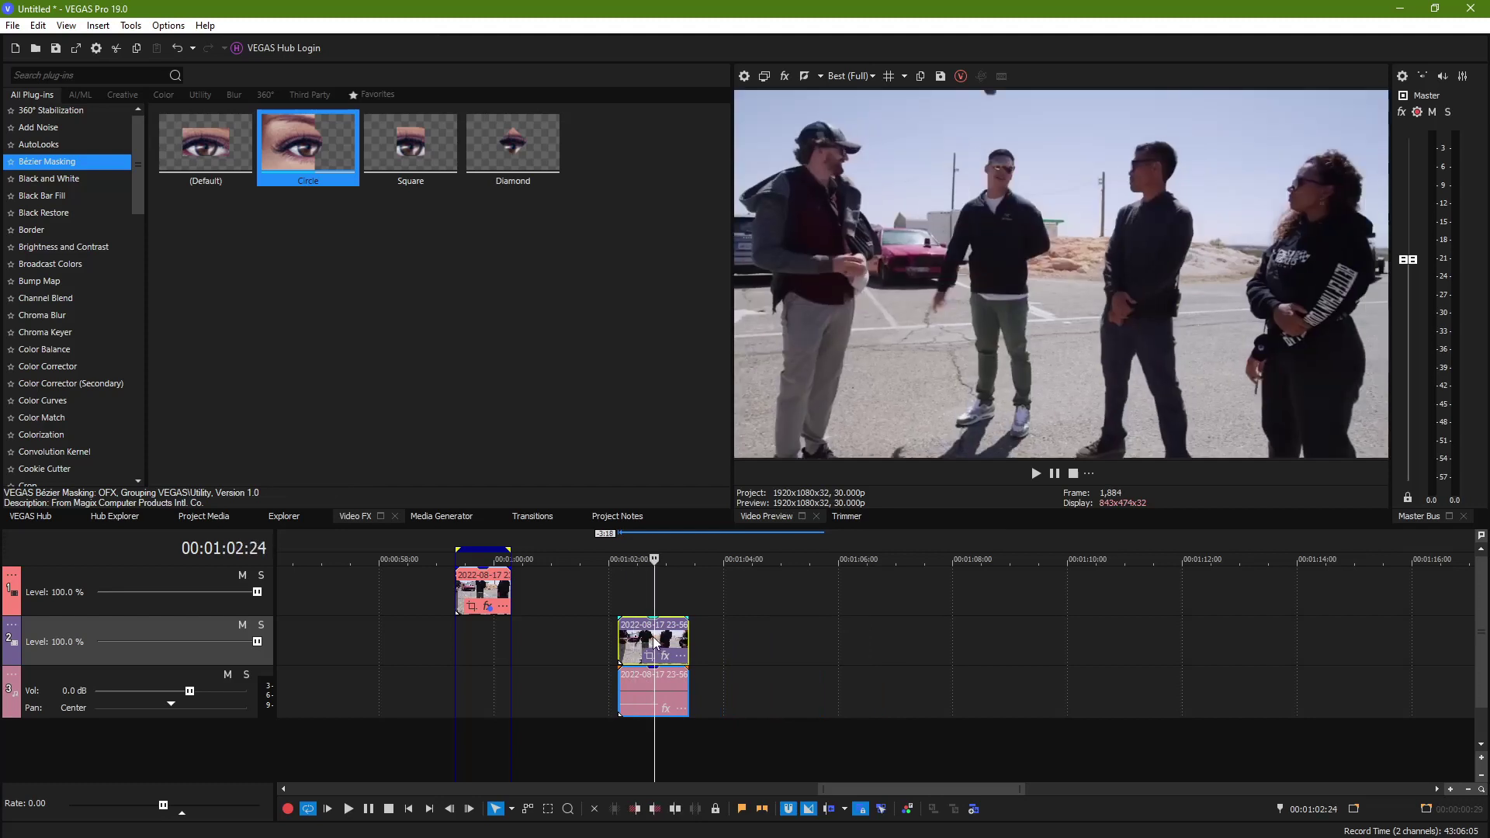
# Inspect the separate clip around 00:01:02:20 for the microphone and shrink its Pan/Crop frame to 1,712.7 by 963.4
pyautogui.scroll(3, 779, 648)
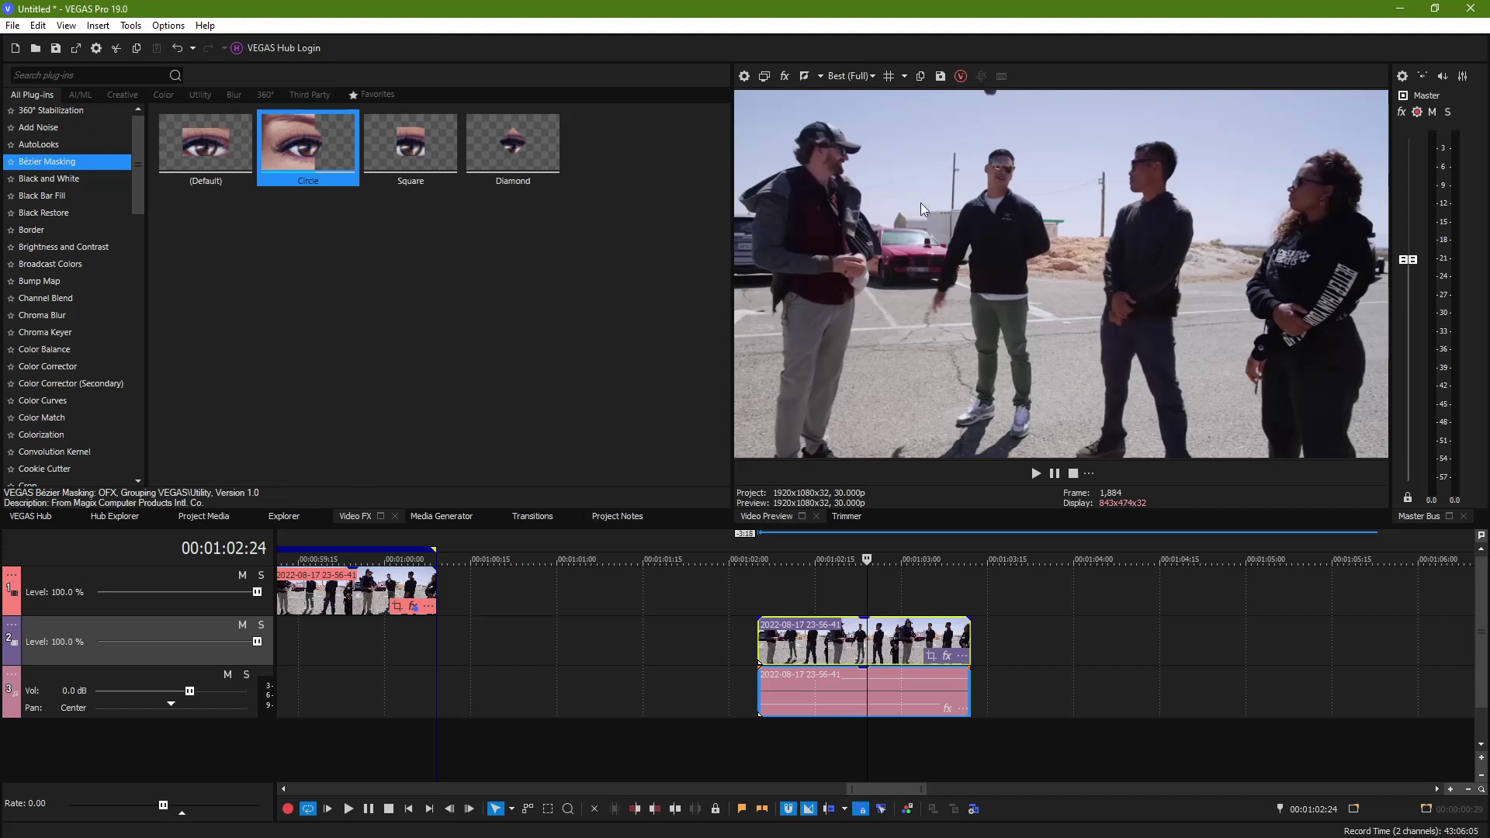
pyautogui.click(832, 640)
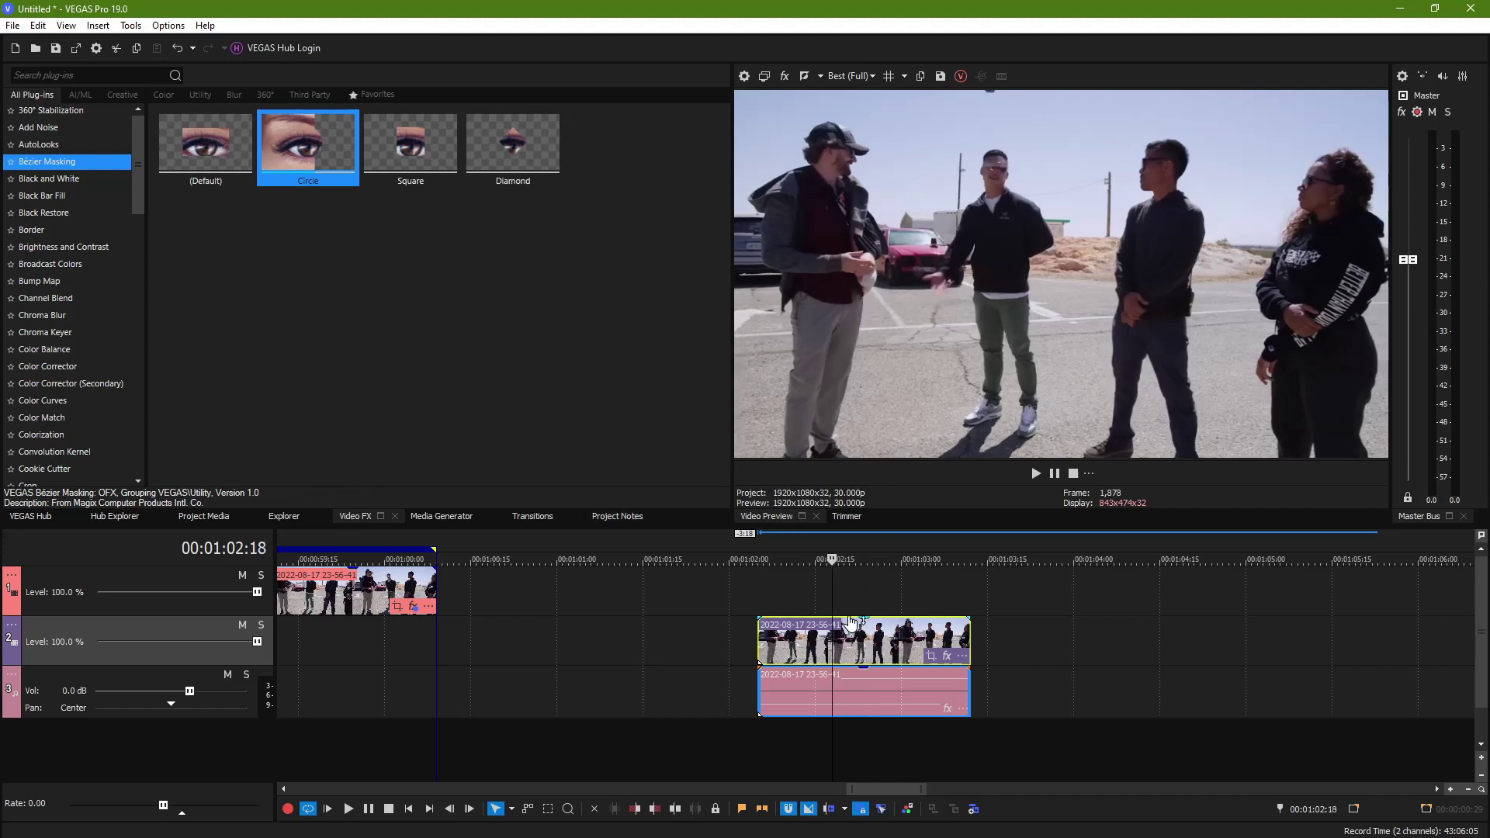
pyautogui.click(873, 632)
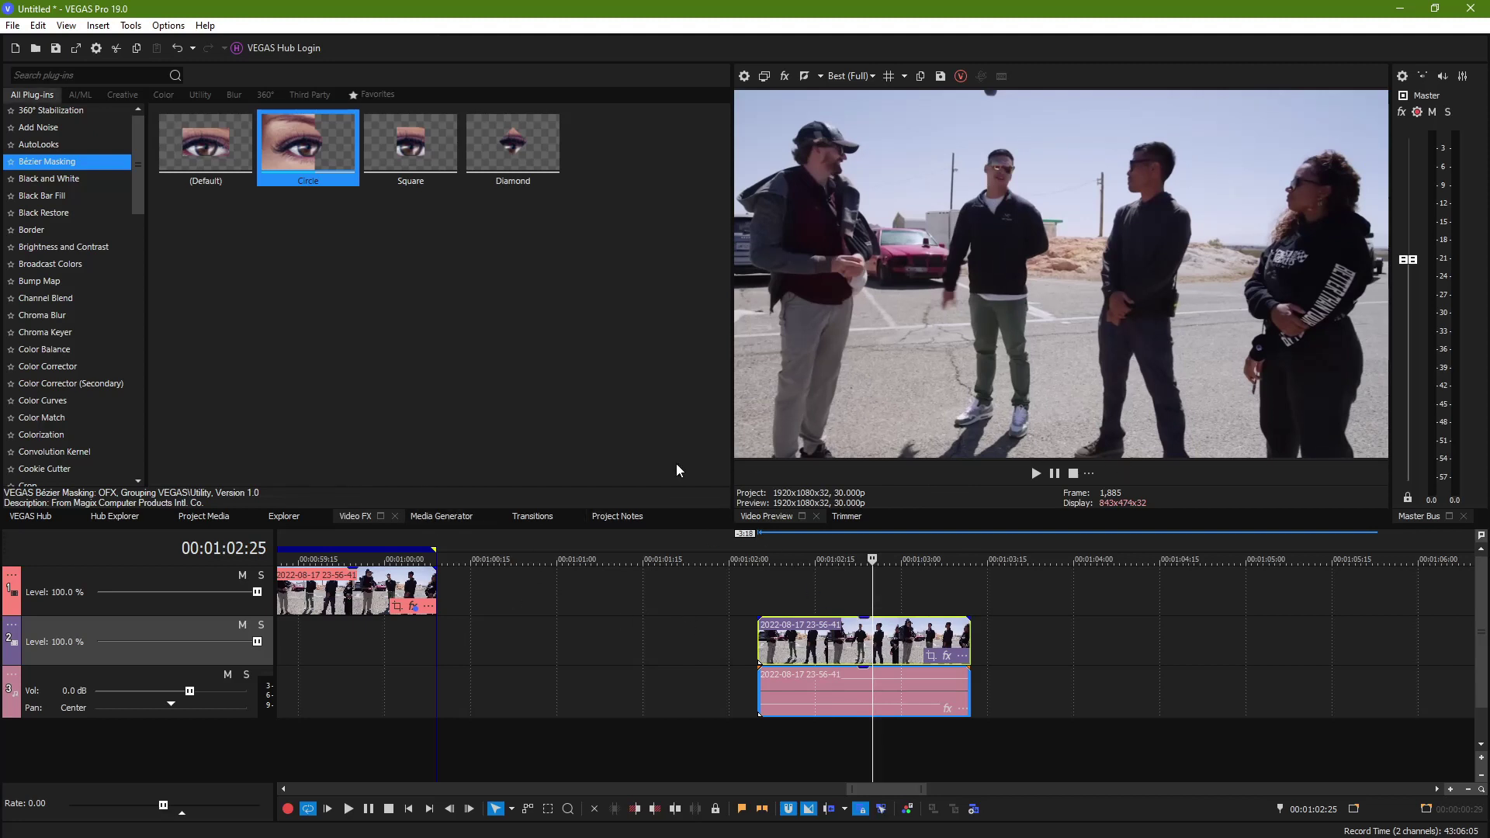
pyautogui.click(844, 655)
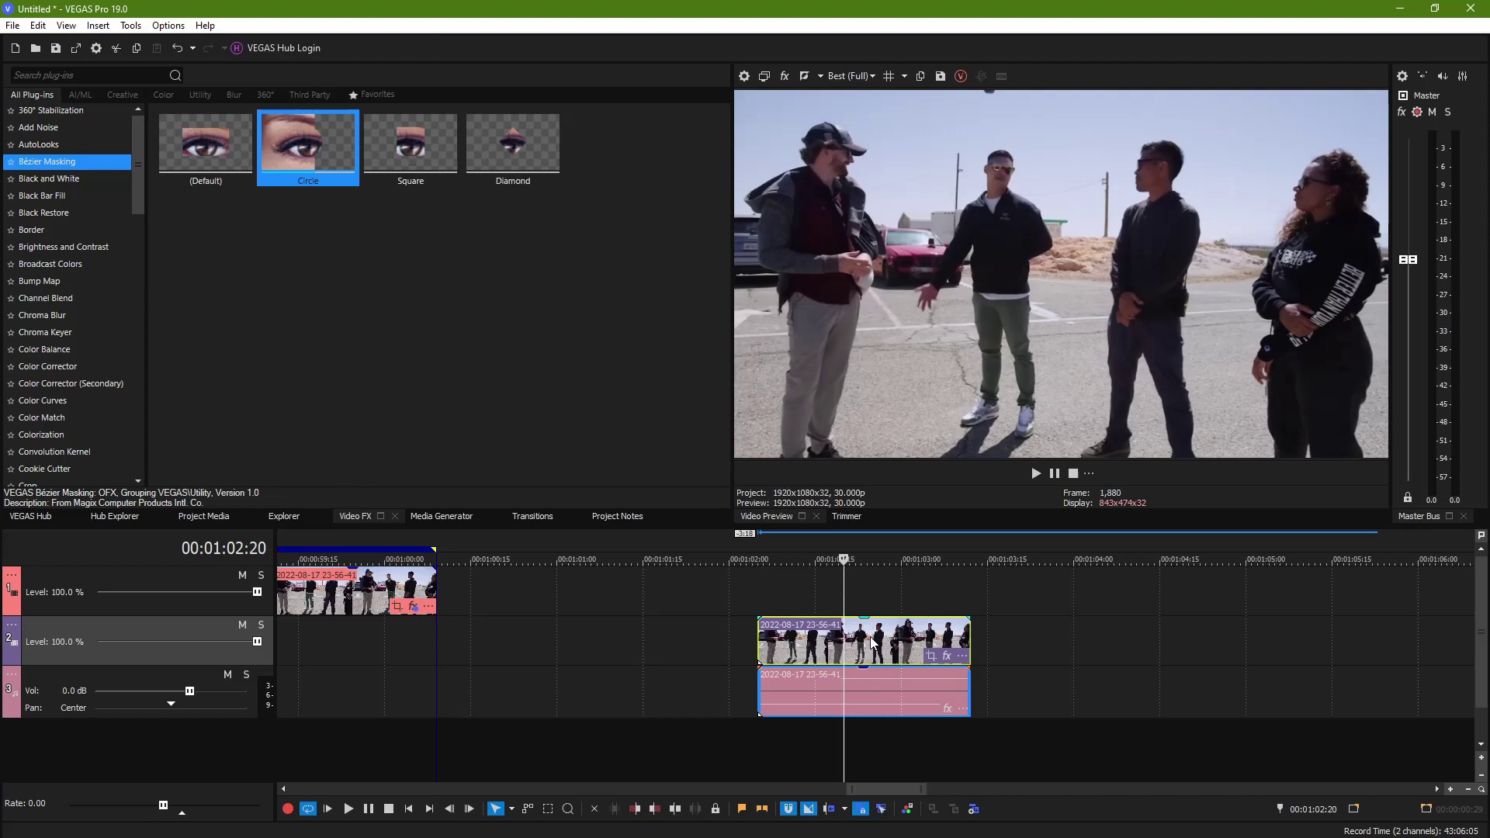
pyautogui.click(931, 656)
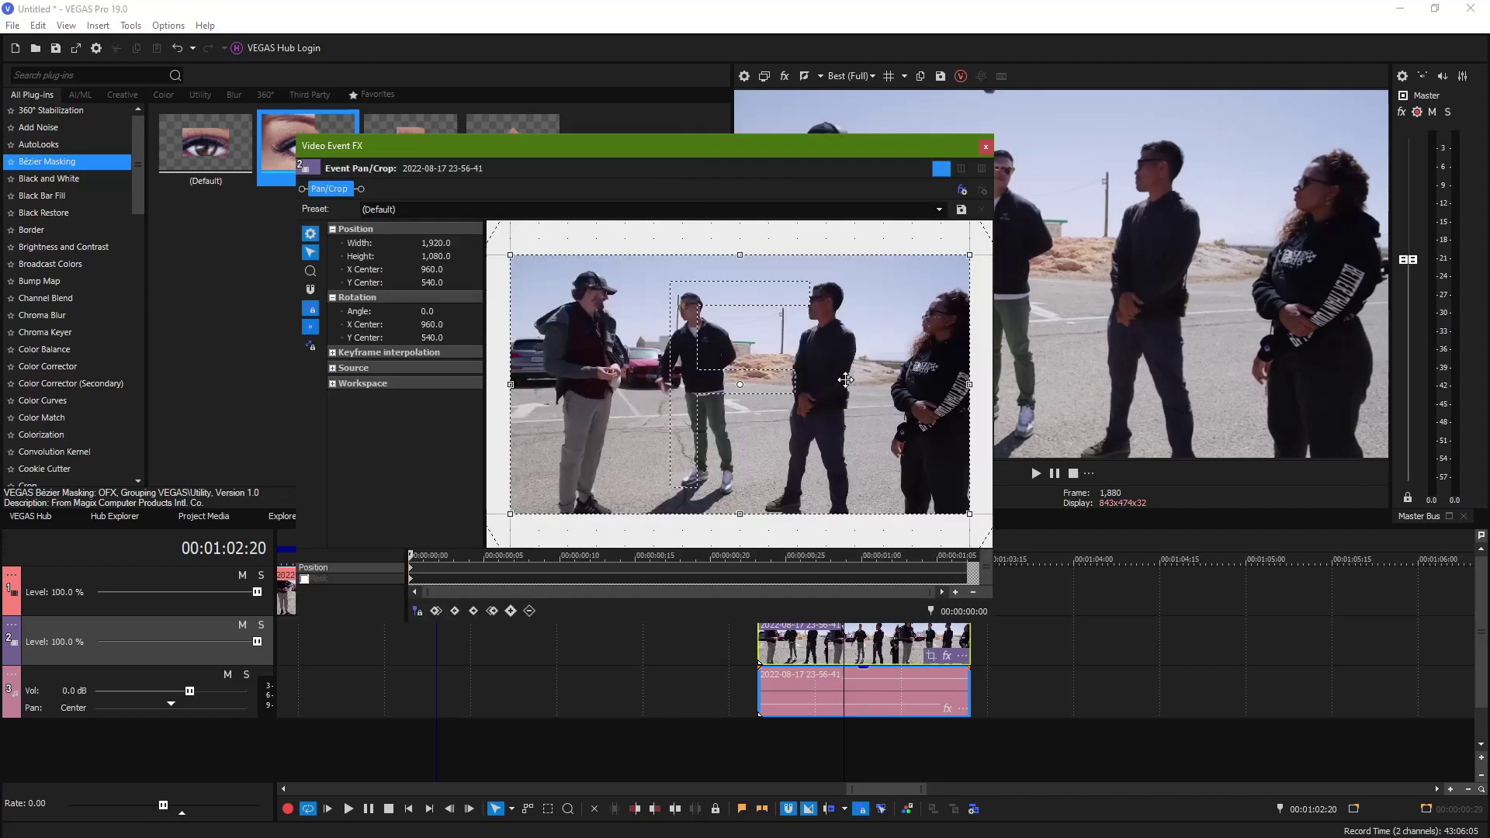
pyautogui.moveTo(969, 256); pyautogui.dragTo(944, 270)
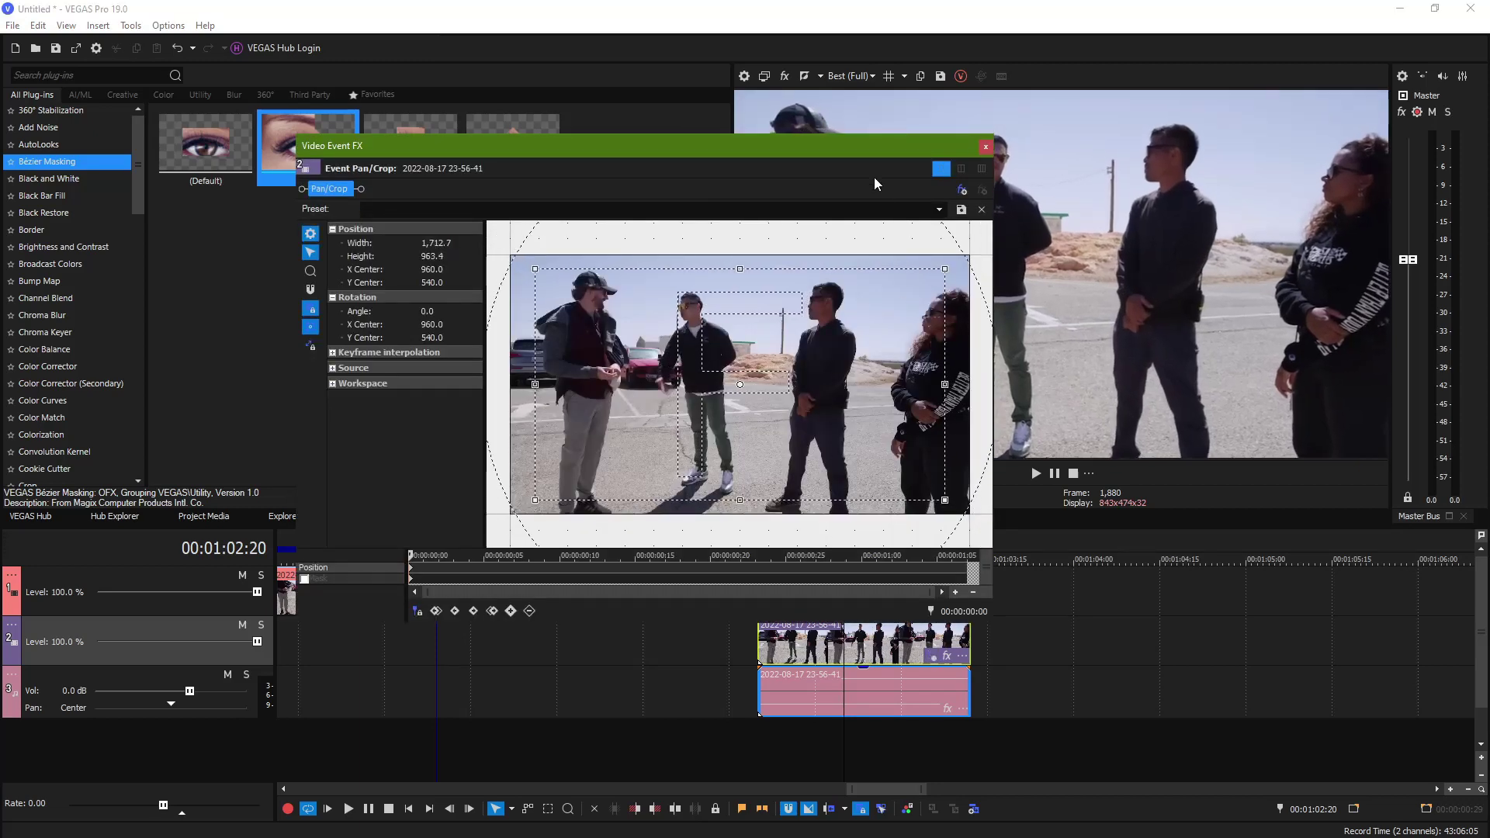
# Shift and enlarge the clip's crop frame to 1,777.5 by 999.8, centred at 982.7, 530.3
pyautogui.moveTo(822, 156); pyautogui.dragTo(623, 128)
pyautogui.moveTo(589, 346); pyautogui.dragTo(599, 341)
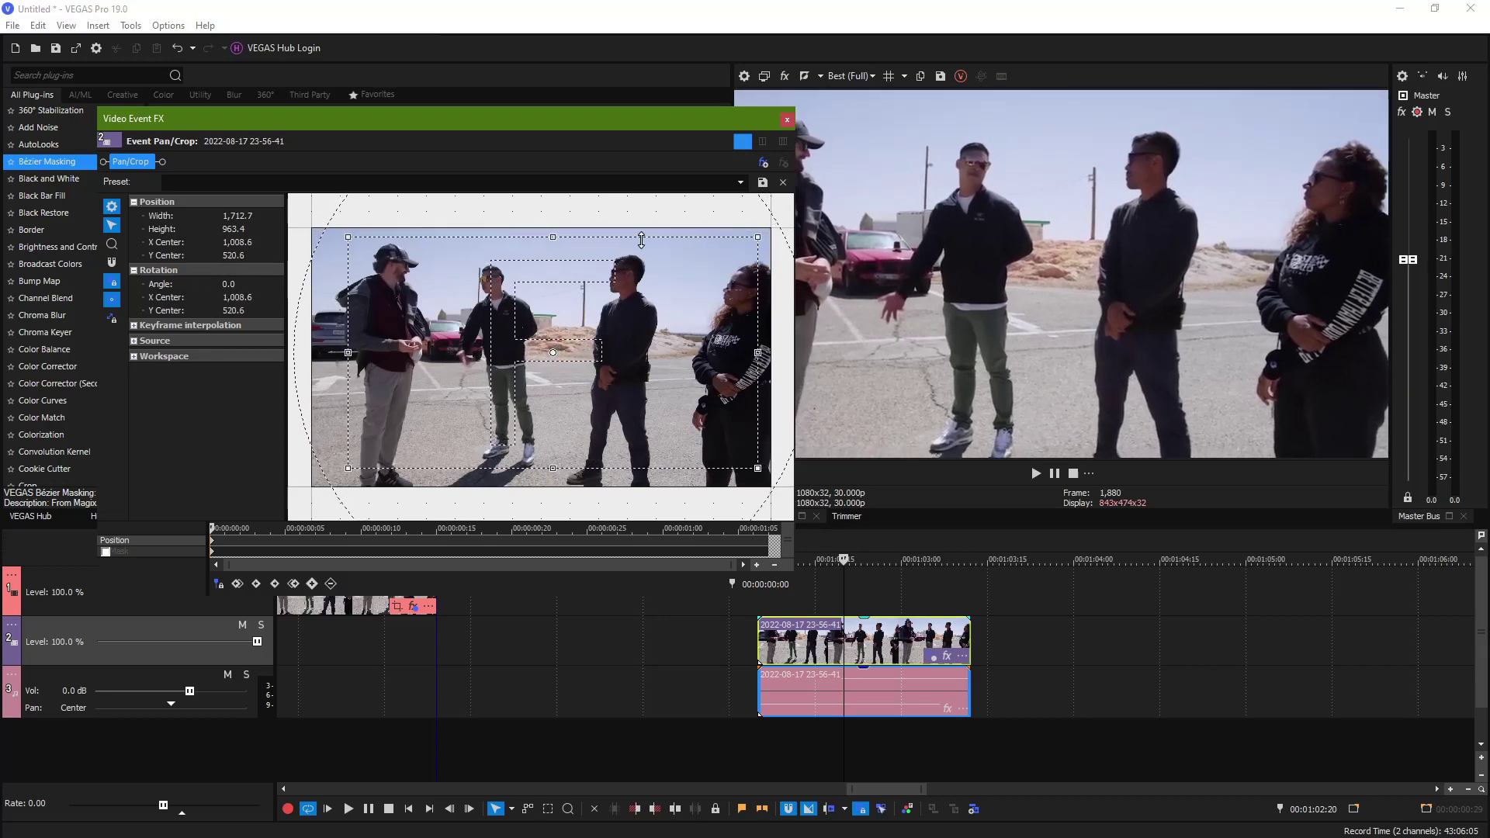
pyautogui.moveTo(612, 122); pyautogui.dragTo(546, 146)
pyautogui.moveTo(689, 488); pyautogui.dragTo(668, 475)
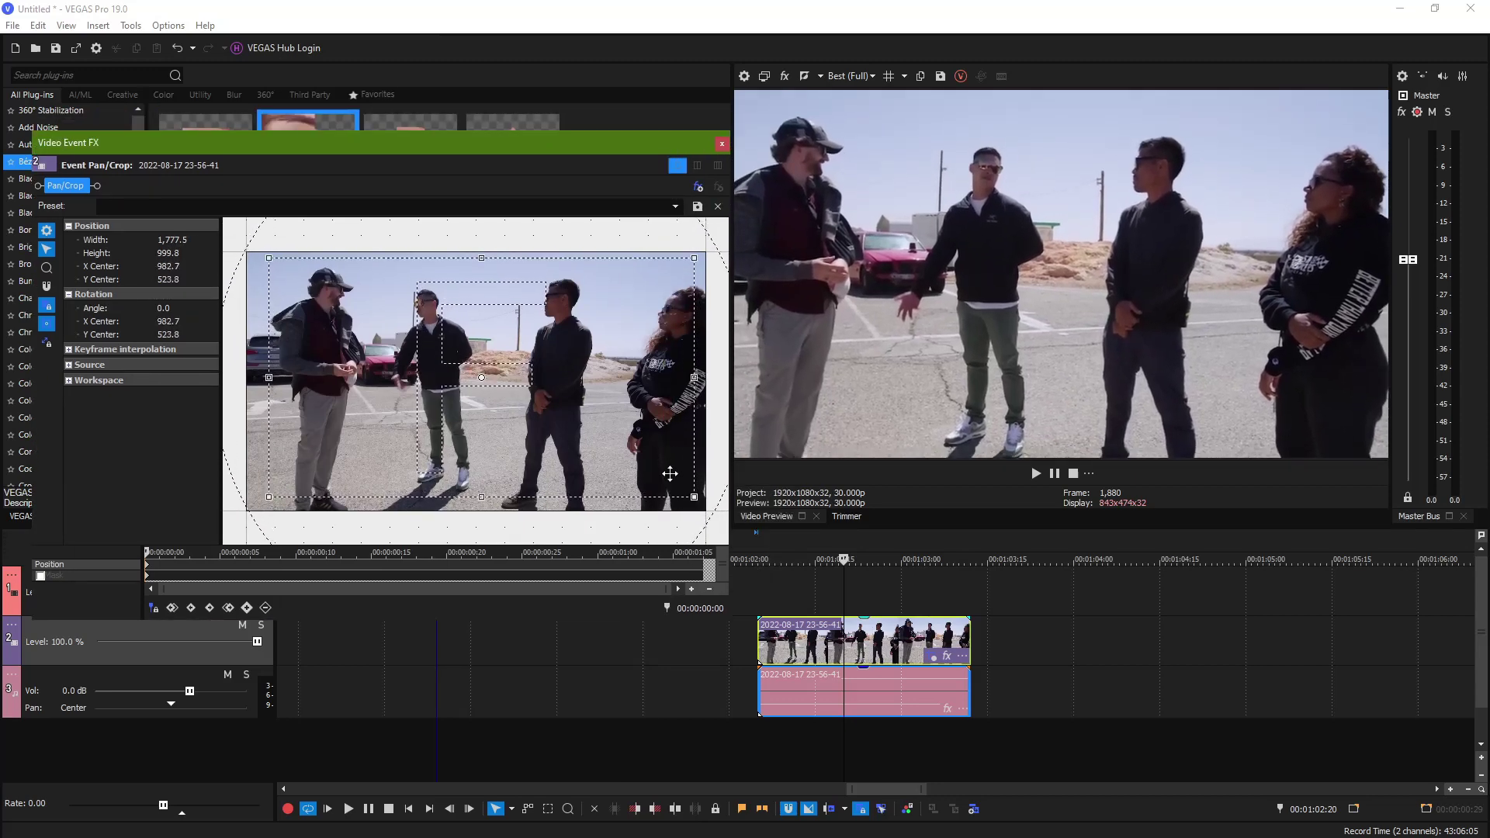
# Move the crop frame's centre to 989.2, 546.5, check frames up to 00:01:03:06 and close the Pan/Crop settings
pyautogui.click(900, 658)
pyautogui.click(906, 651)
pyautogui.click(919, 647)
pyautogui.moveTo(640, 414); pyautogui.dragTo(641, 418)
pyautogui.click(901, 637)
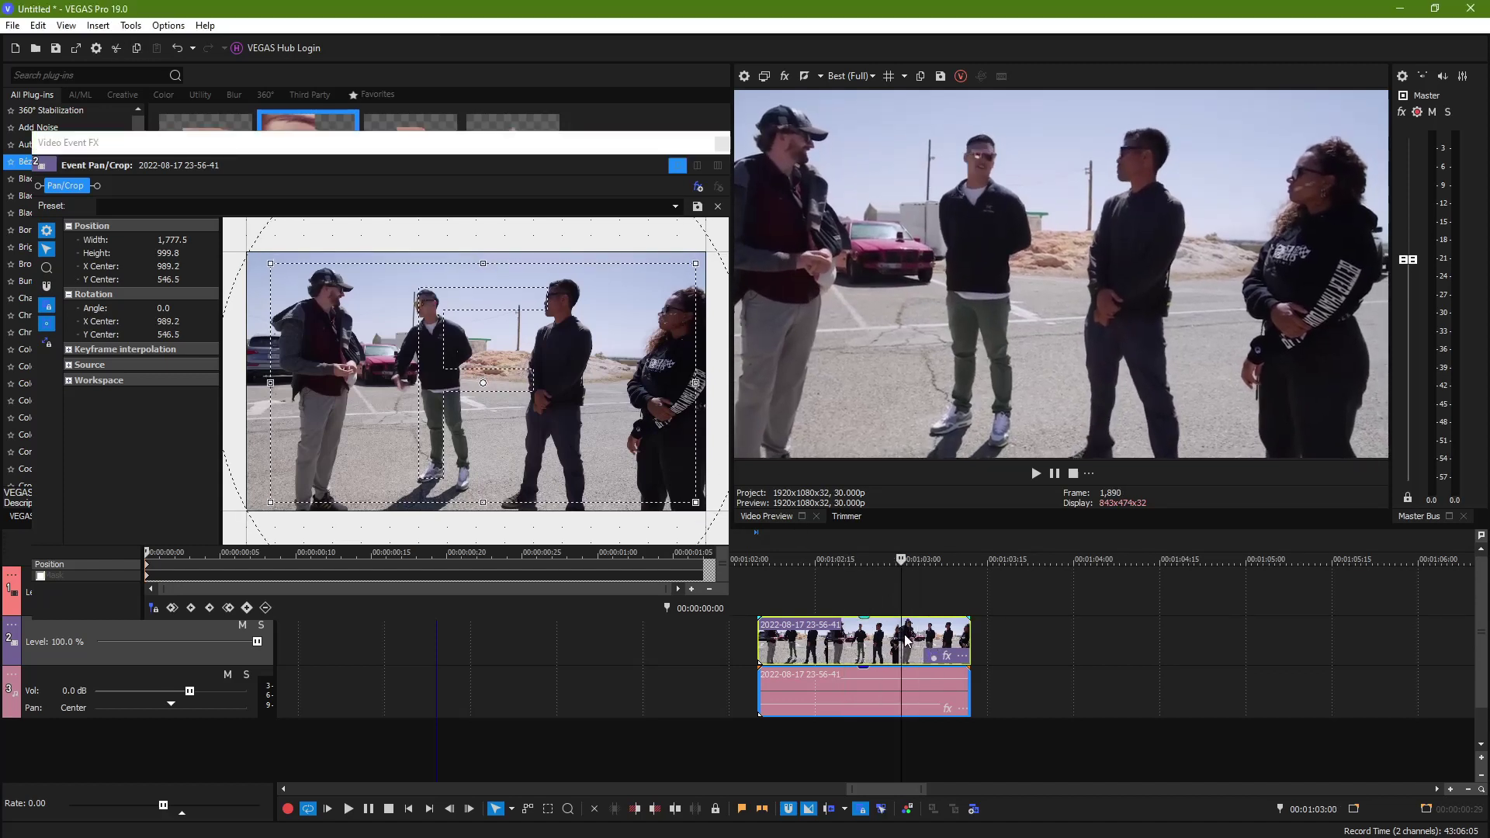
pyautogui.click(936, 627)
pyautogui.click(721, 143)
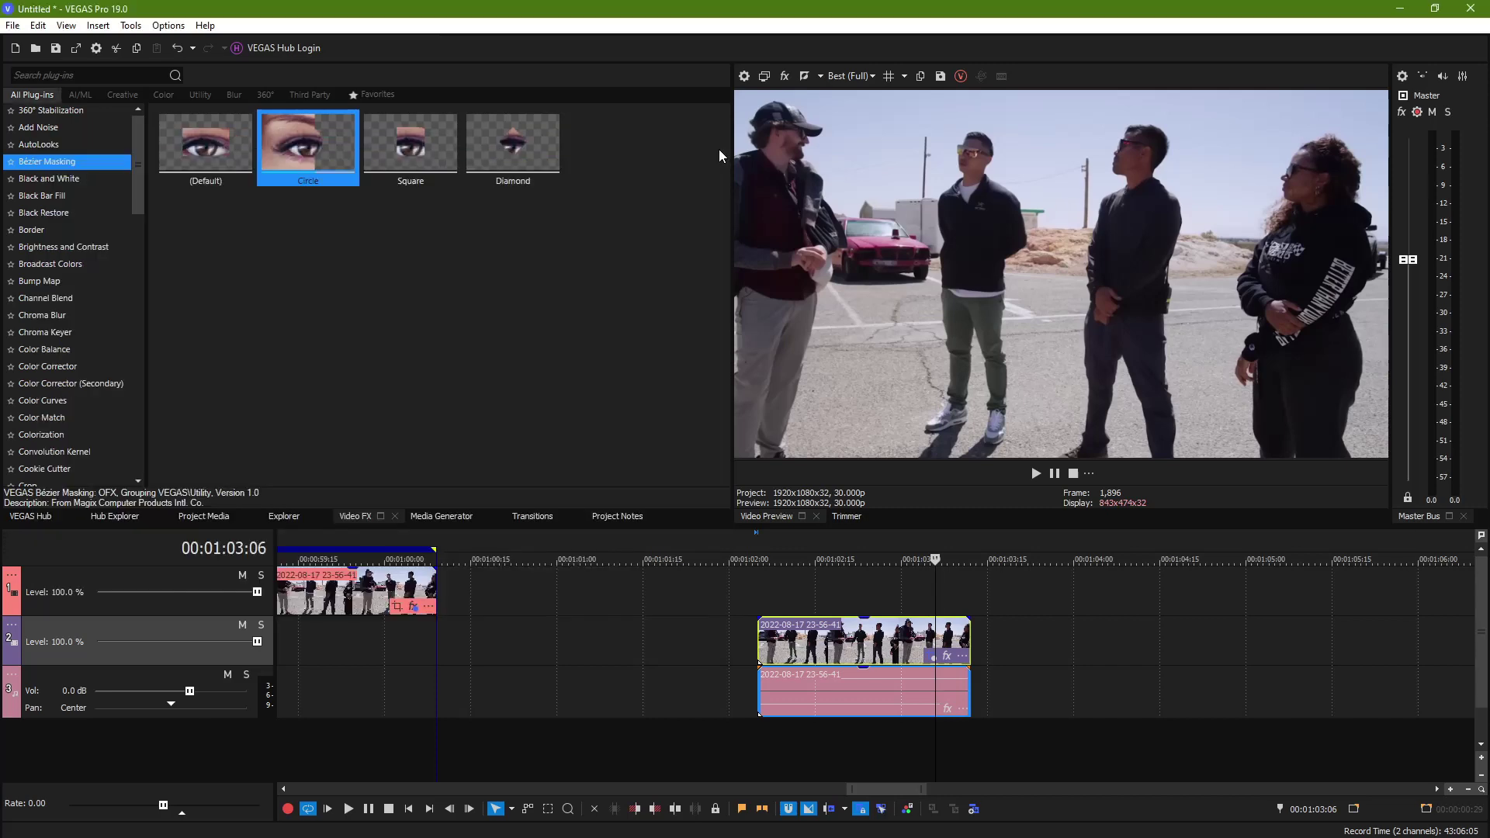